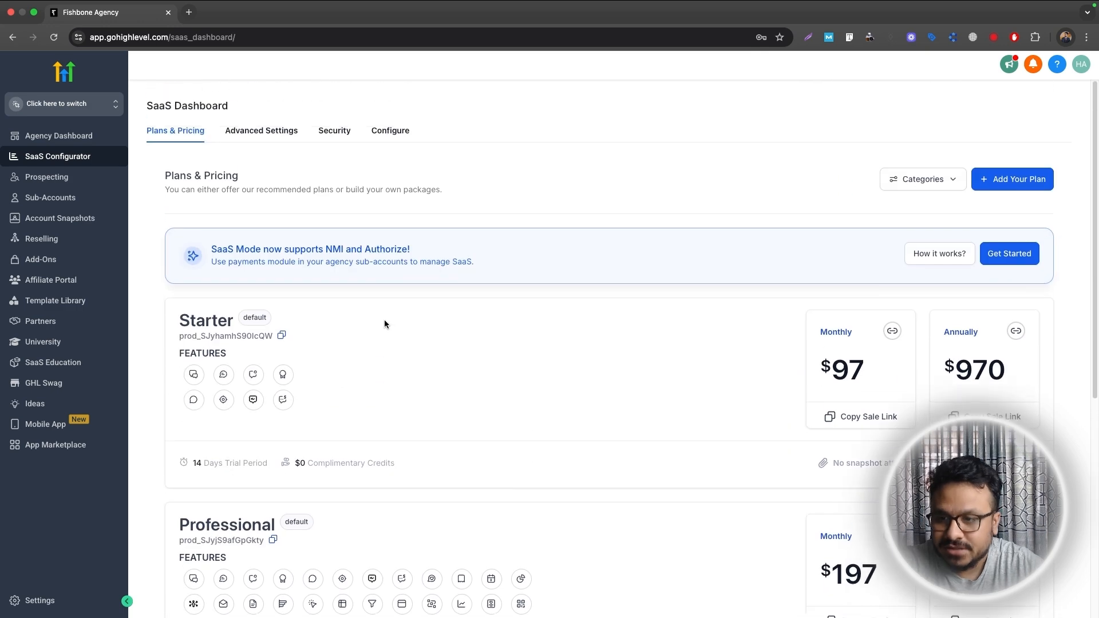
Step: Review the Starter, Professional and Ultimate plans with their features and prices in the SaaS Configurator
{"action": "scroll", "coordinate": [383, 320], "scroll_direction": "down", "scroll_amount": 5}
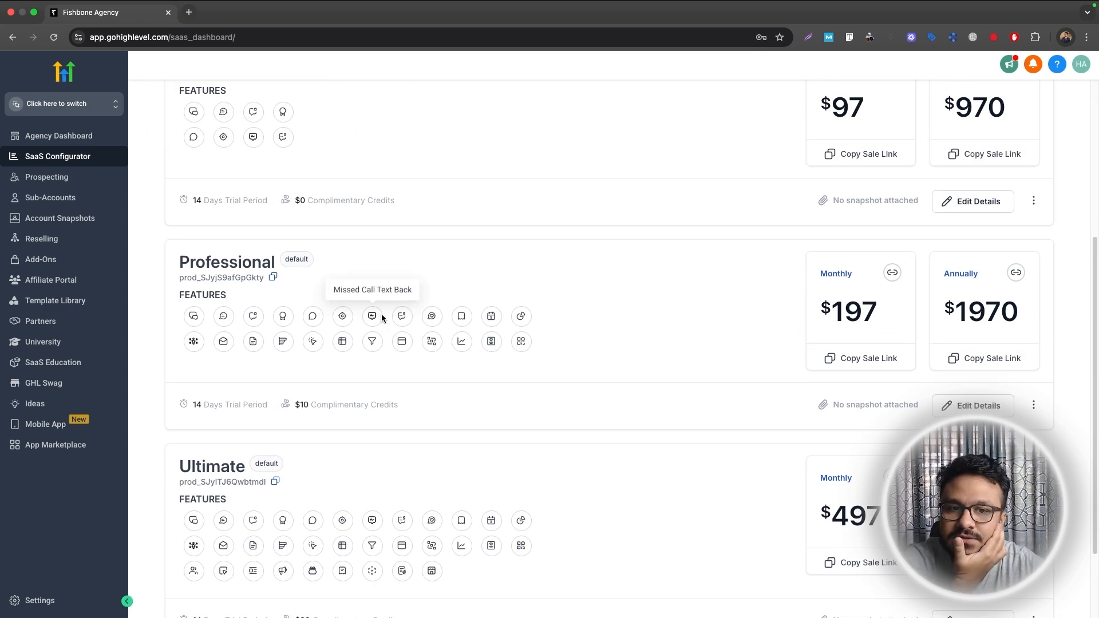
{"action": "scroll", "coordinate": [633, 385], "scroll_direction": "up", "scroll_amount": 5}
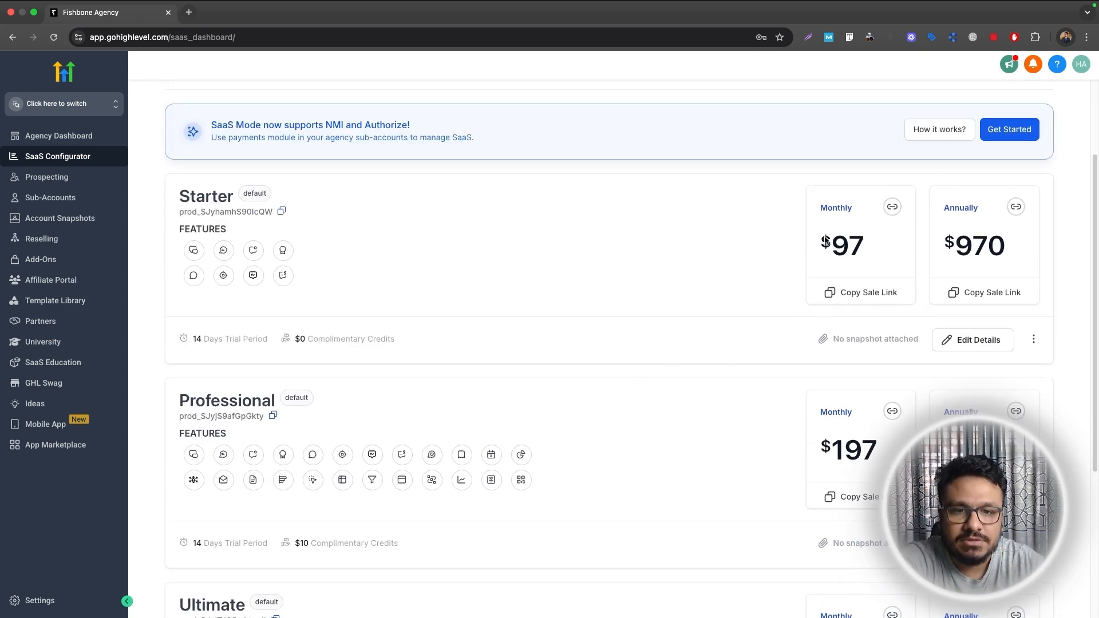
{"action": "scroll", "coordinate": [490, 400], "scroll_direction": "down", "scroll_amount": 5}
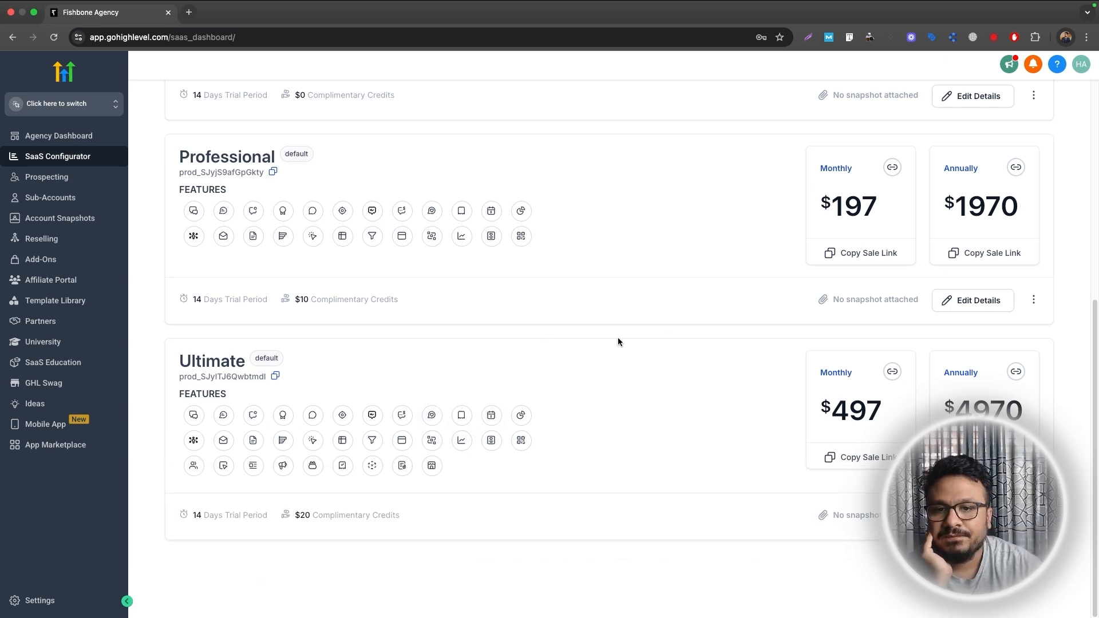
{"action": "scroll", "coordinate": [617, 338], "scroll_direction": "up", "scroll_amount": 8}
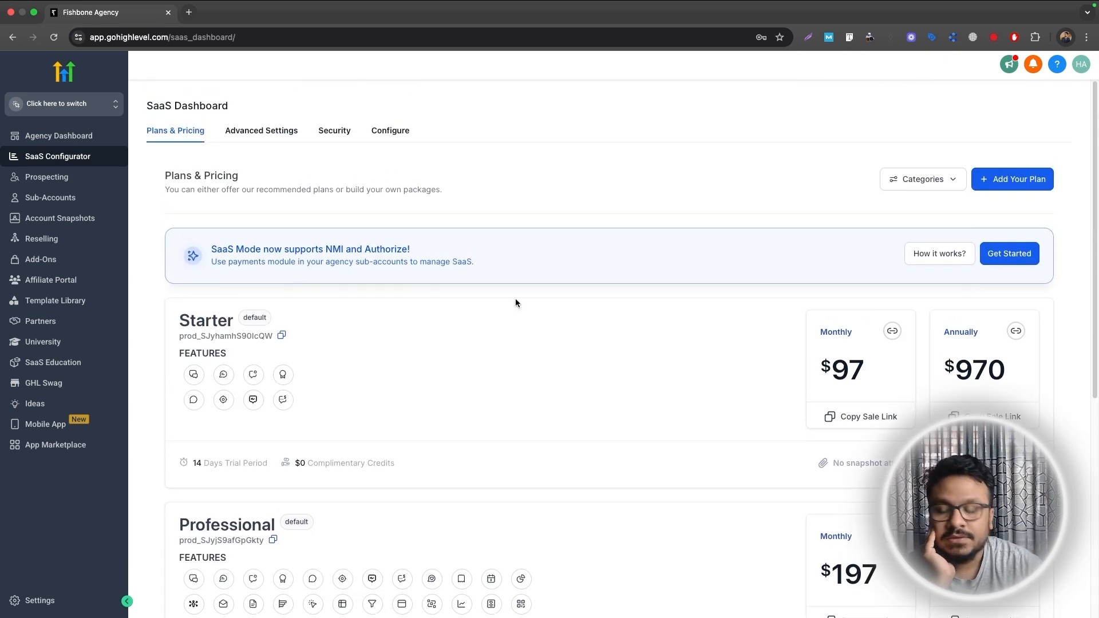
{"action": "scroll", "coordinate": [240, 410], "scroll_direction": "down", "scroll_amount": 8}
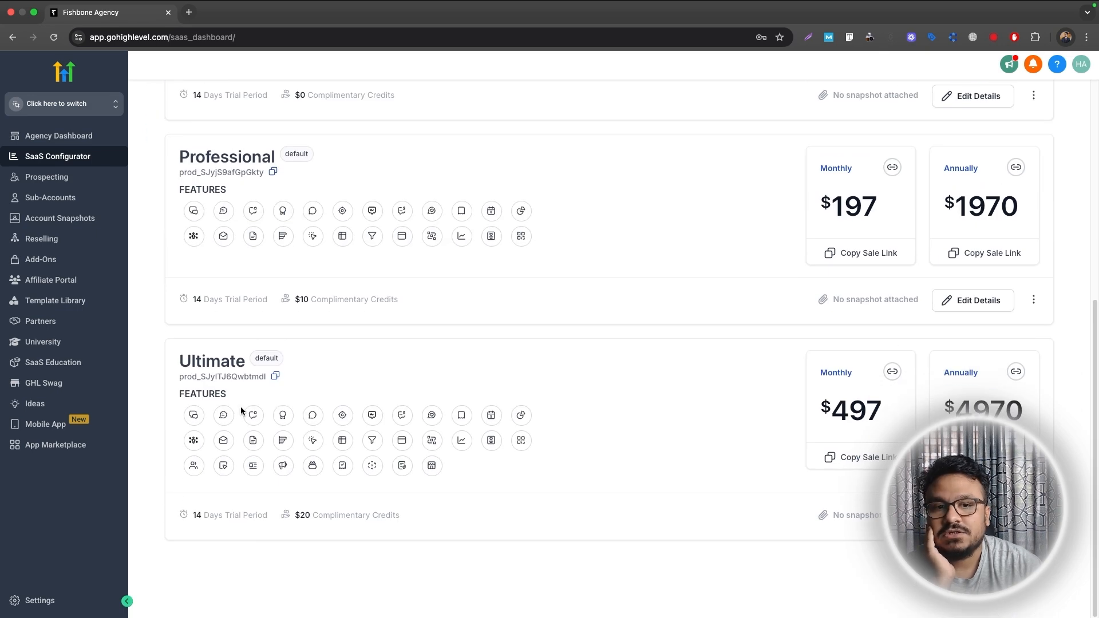
{"action": "scroll", "coordinate": [242, 400], "scroll_direction": "up", "scroll_amount": 8}
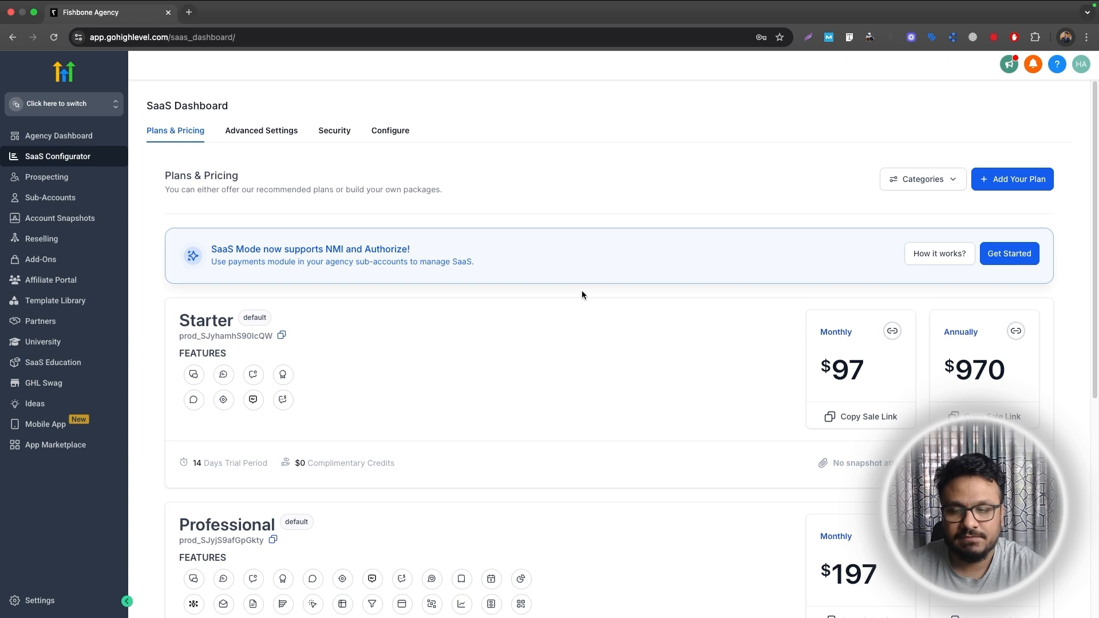
{"action": "left_click", "coordinate": [71, 104]}
{"action": "left_click", "coordinate": [192, 164]}
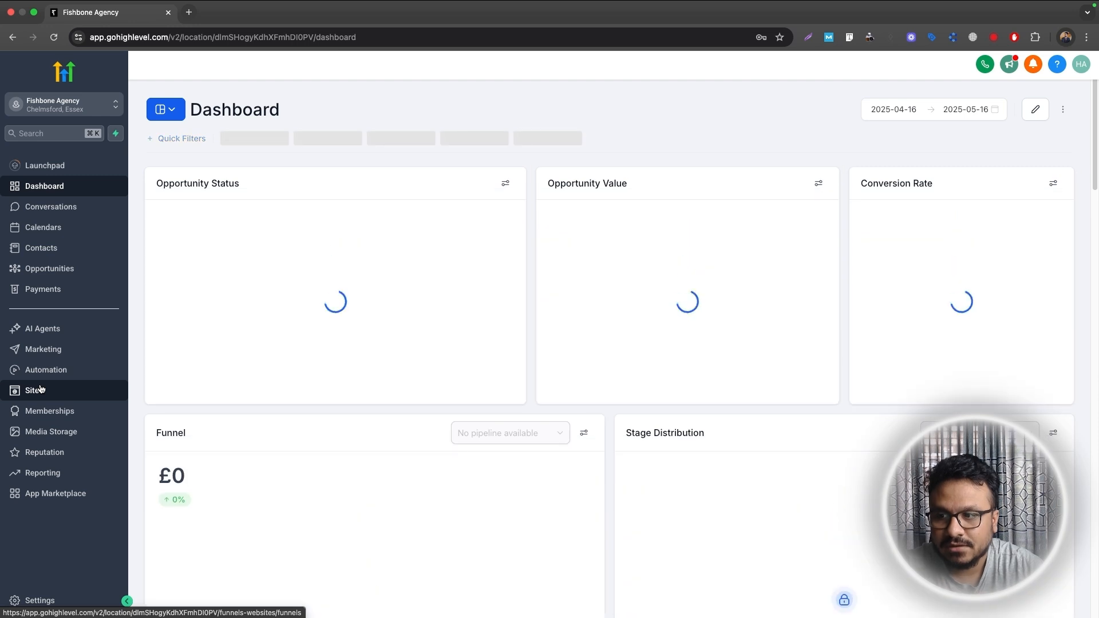
{"action": "left_click", "coordinate": [40, 390]}
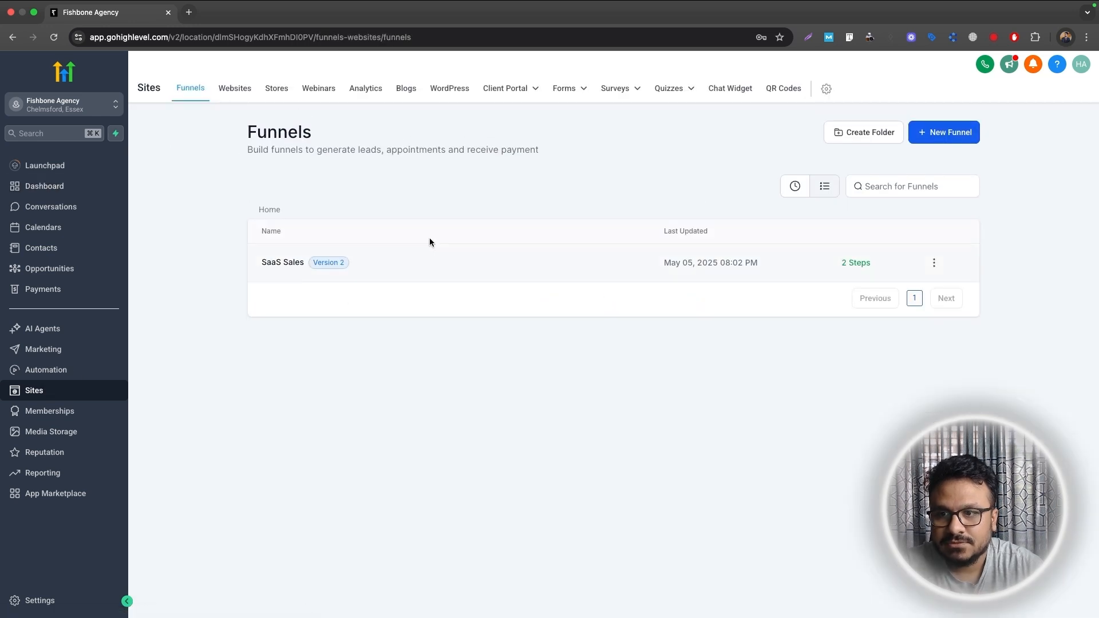
{"action": "left_click", "coordinate": [938, 136]}
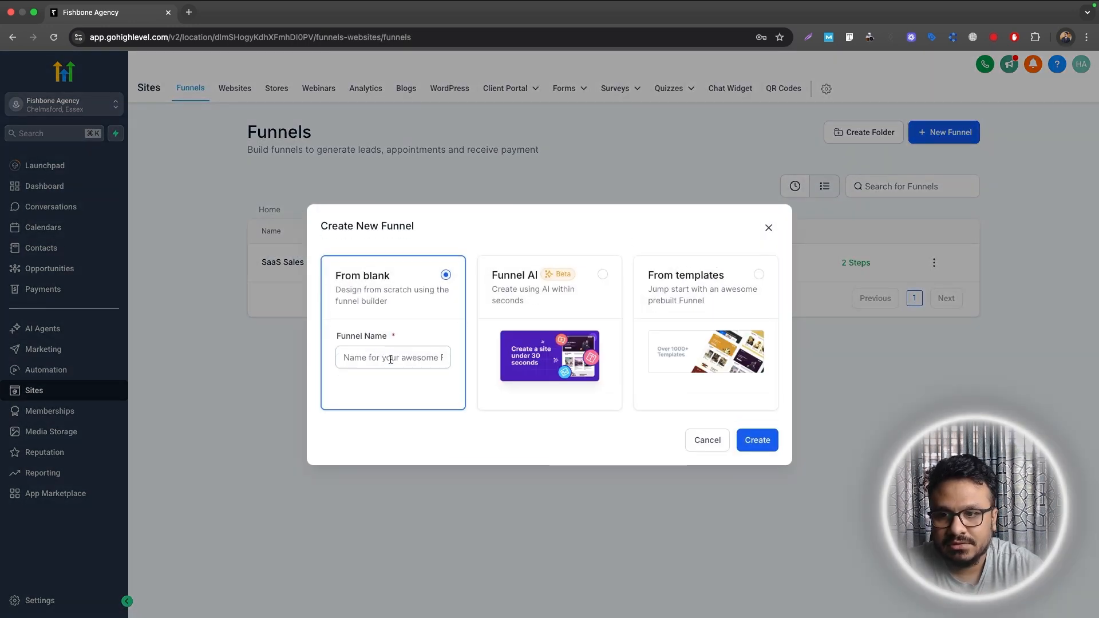
{"action": "left_click", "coordinate": [768, 227]}
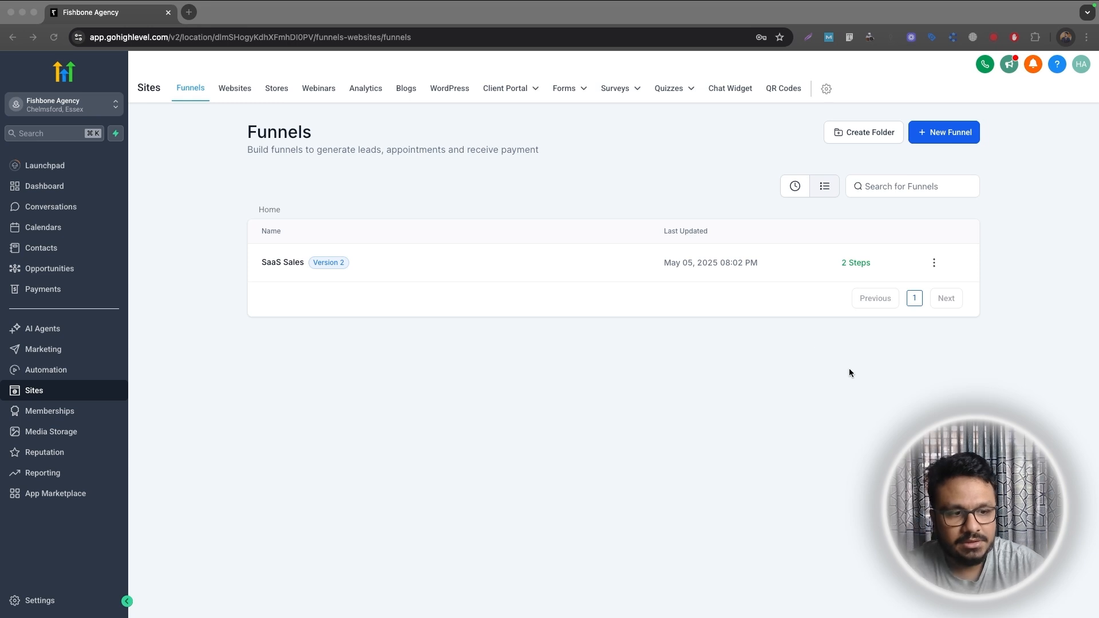
Step: Return to the agency view and check the agency-level Stripe integration settings
{"action": "left_click", "coordinate": [69, 109]}
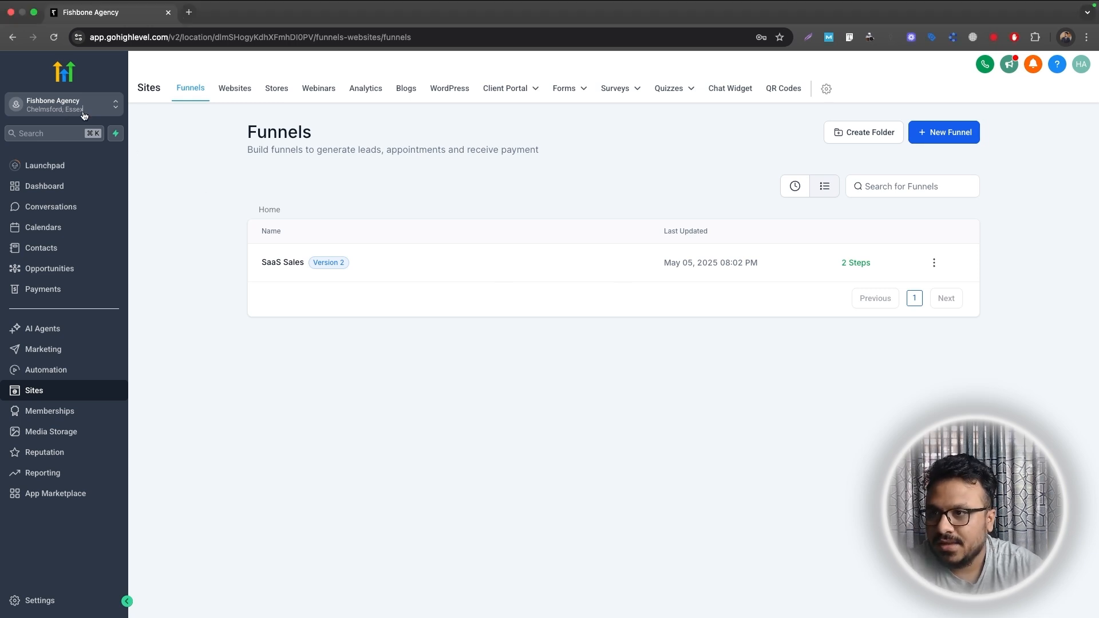
{"action": "left_click", "coordinate": [83, 109]}
{"action": "left_click", "coordinate": [179, 141]}
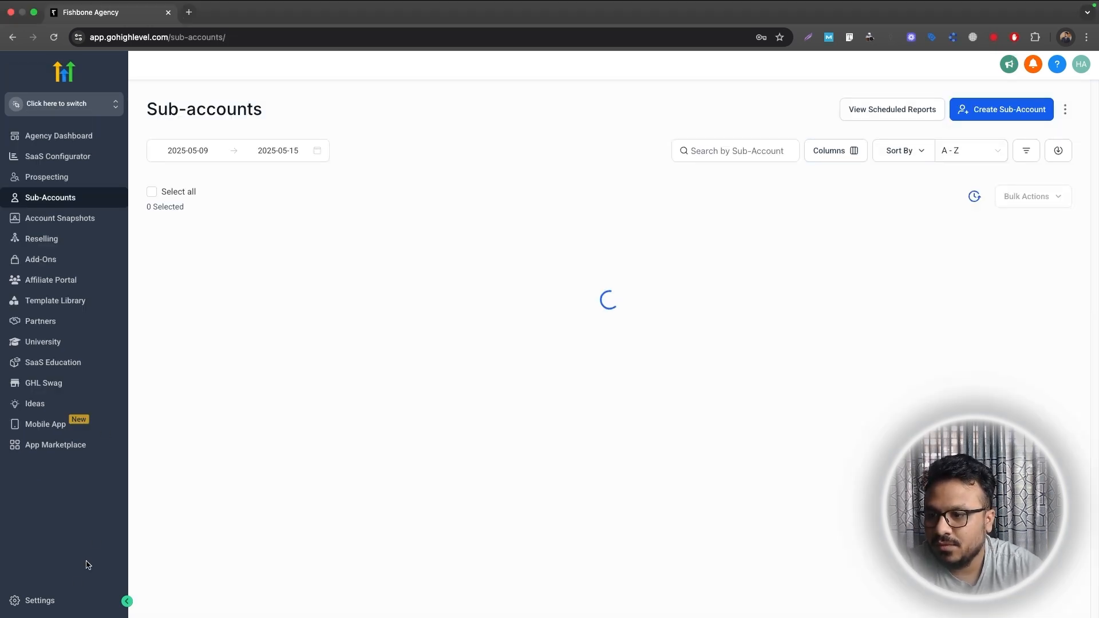
{"action": "left_click", "coordinate": [36, 610]}
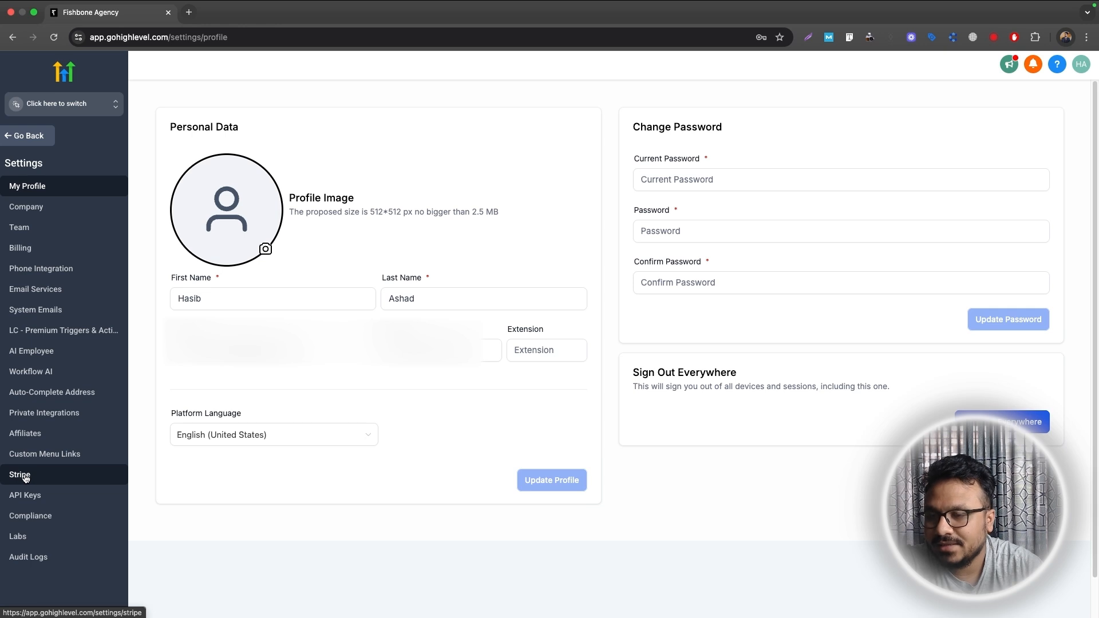
{"action": "left_click", "coordinate": [25, 478]}
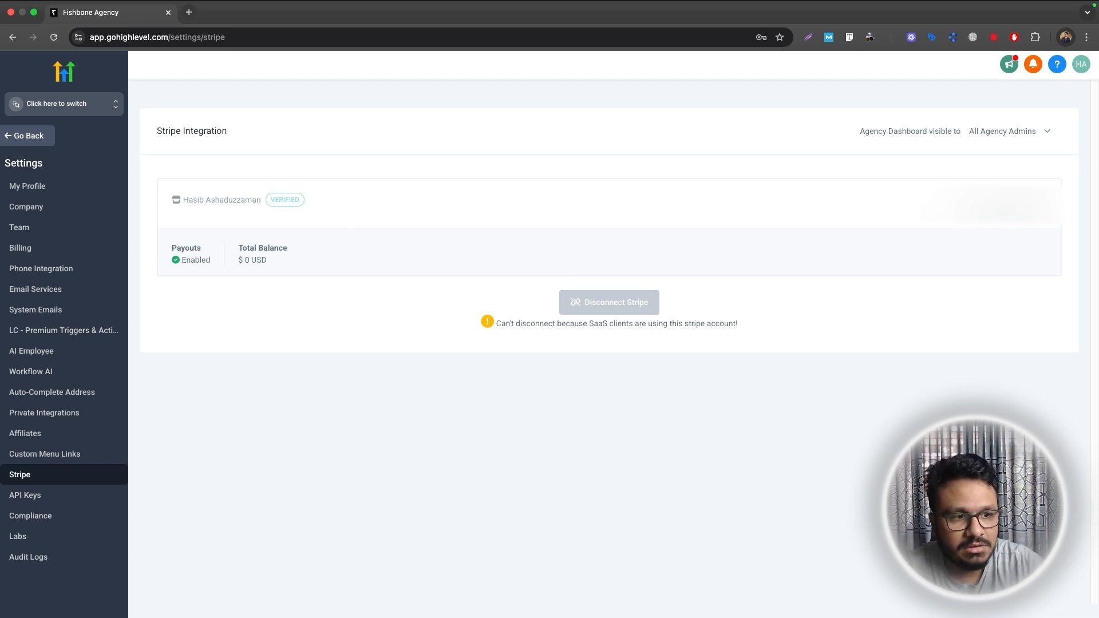
Step: Switch to the Fishbone Agency sub-account and check the live and test modes of its Stripe payment integration
{"action": "left_click", "coordinate": [49, 109]}
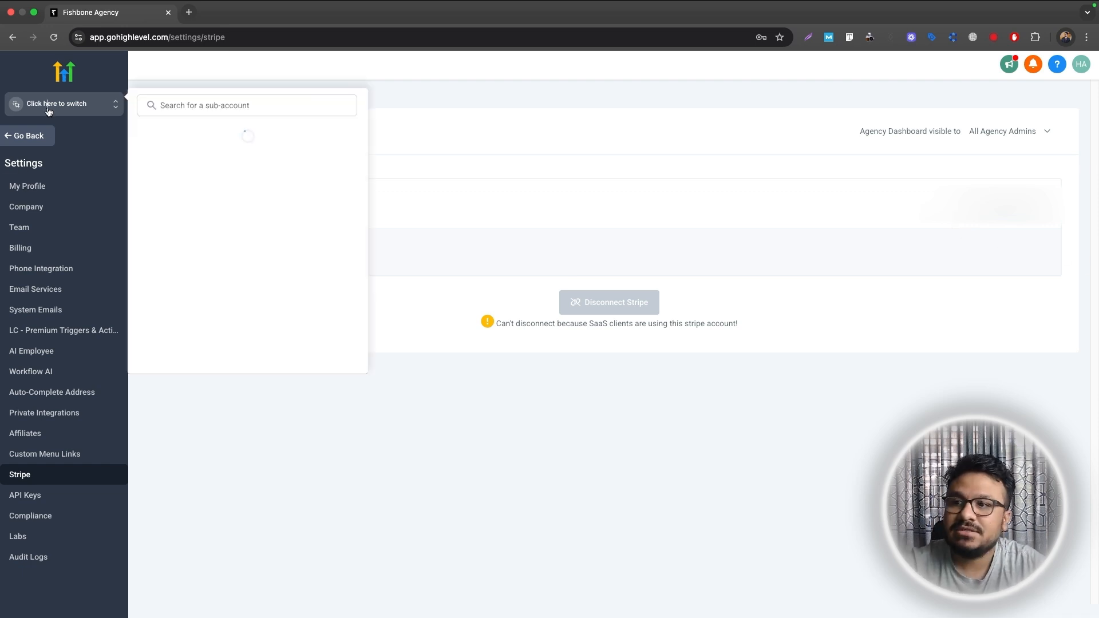
{"action": "left_click", "coordinate": [188, 166]}
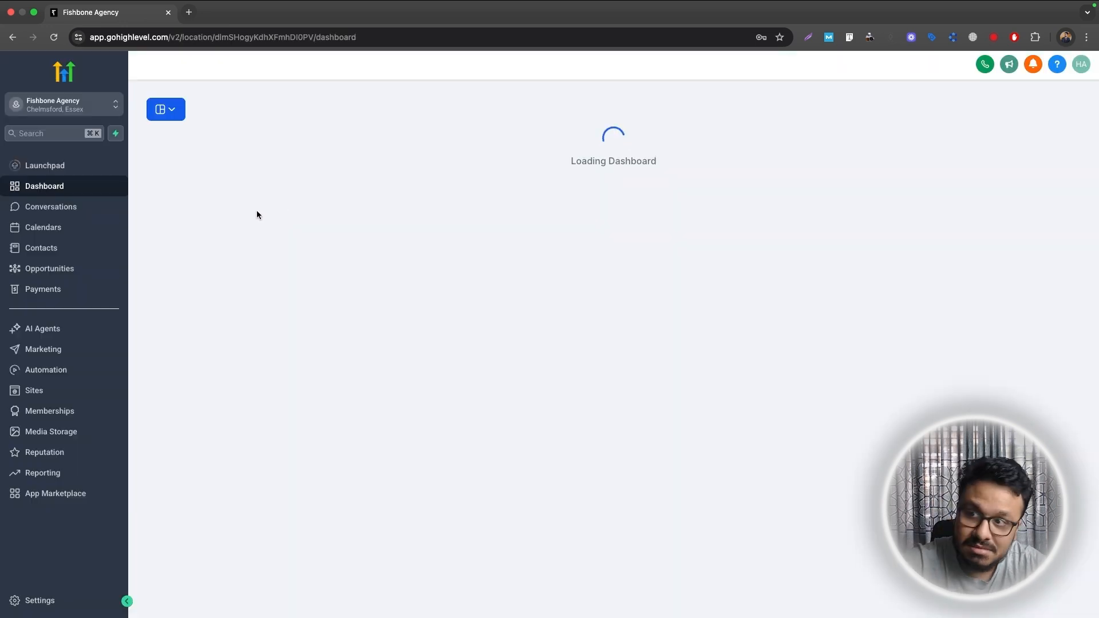
{"action": "left_click", "coordinate": [35, 601]}
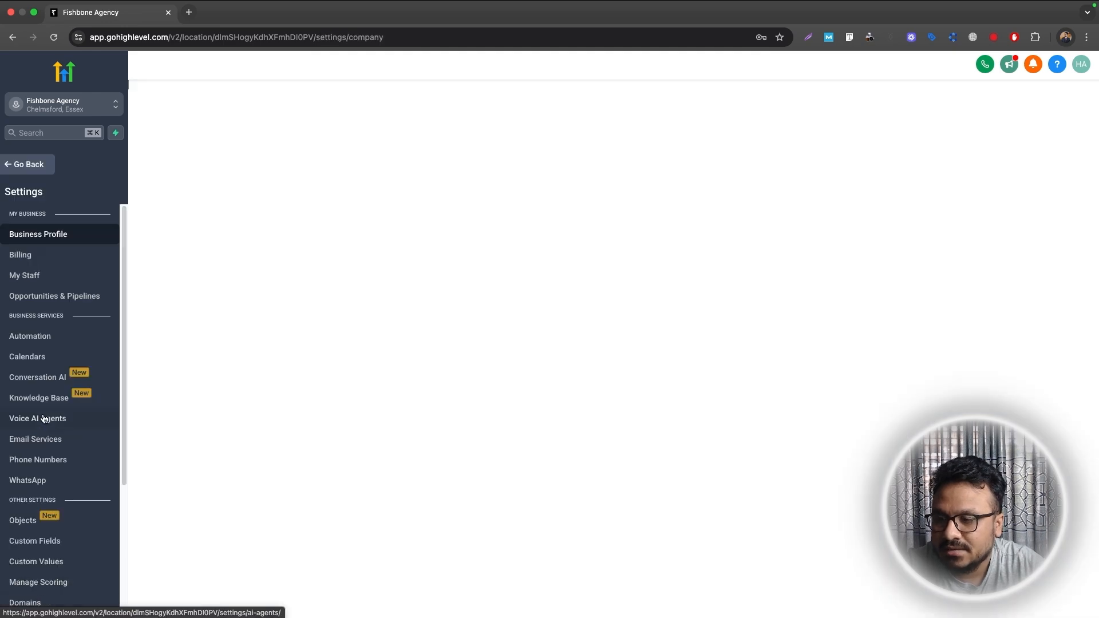
{"action": "scroll", "coordinate": [49, 407], "scroll_direction": "down", "scroll_amount": 4}
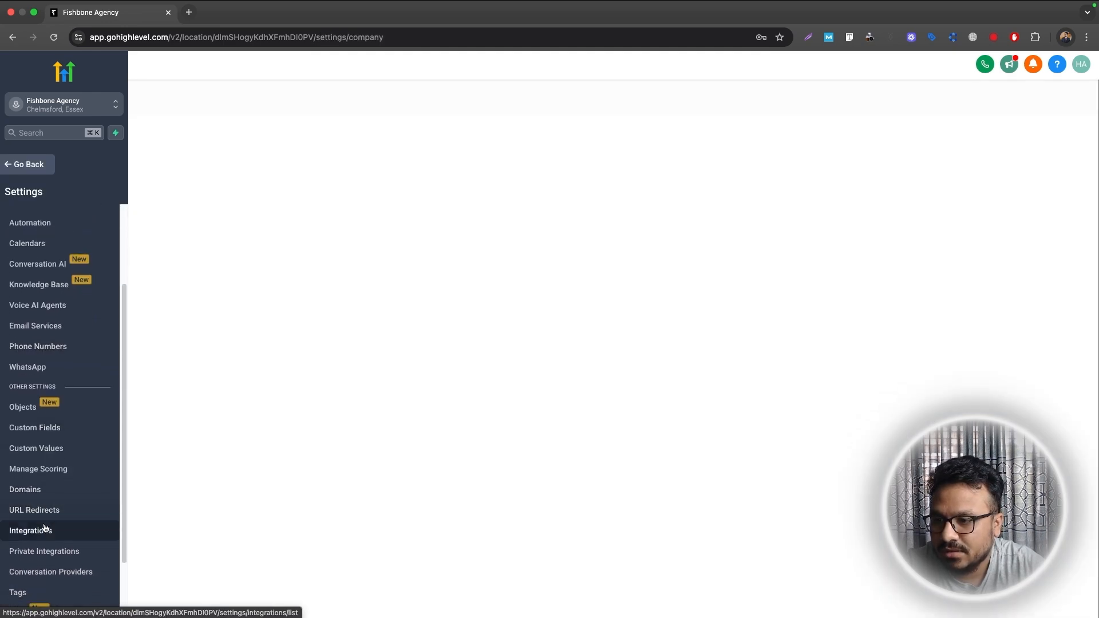
{"action": "left_click", "coordinate": [45, 532]}
{"action": "scroll", "coordinate": [618, 360], "scroll_direction": "down", "scroll_amount": 3}
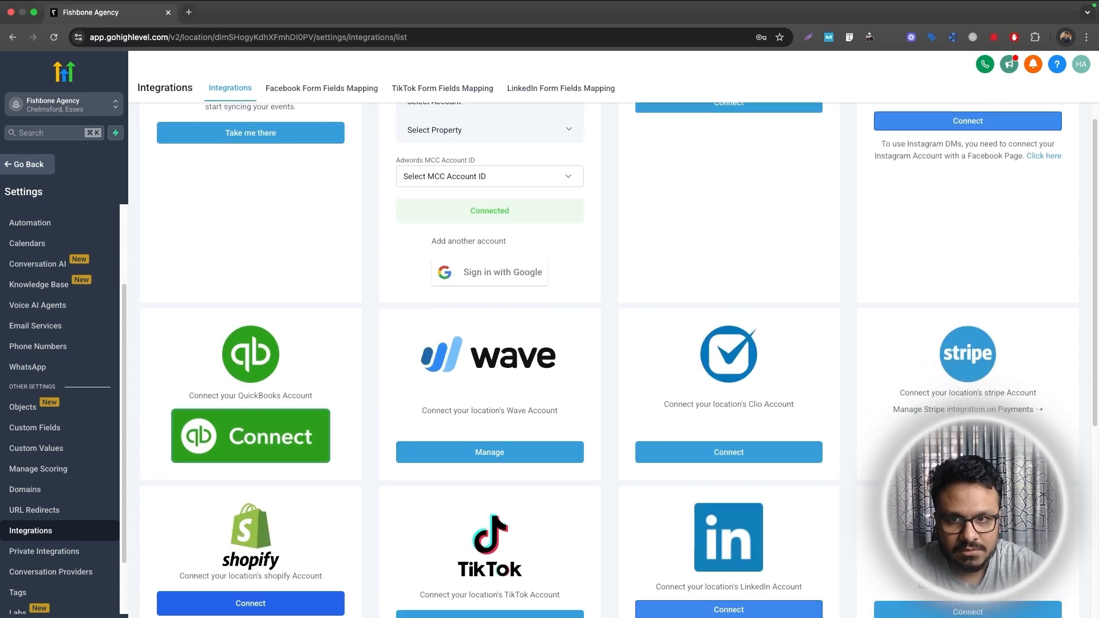
{"action": "left_click", "coordinate": [967, 410]}
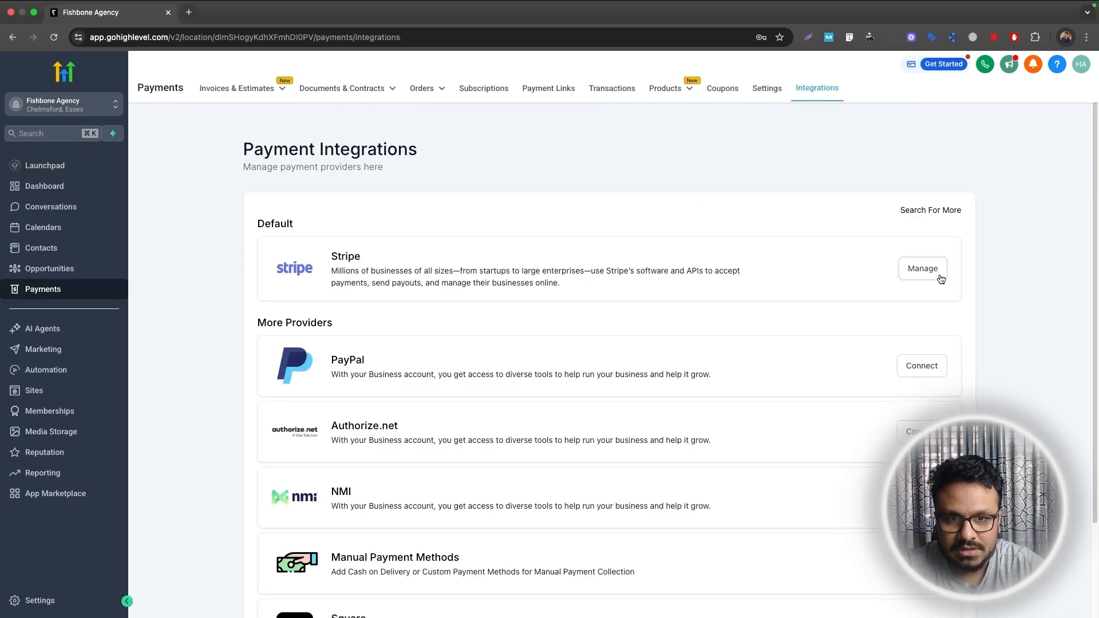
{"action": "left_click", "coordinate": [939, 277]}
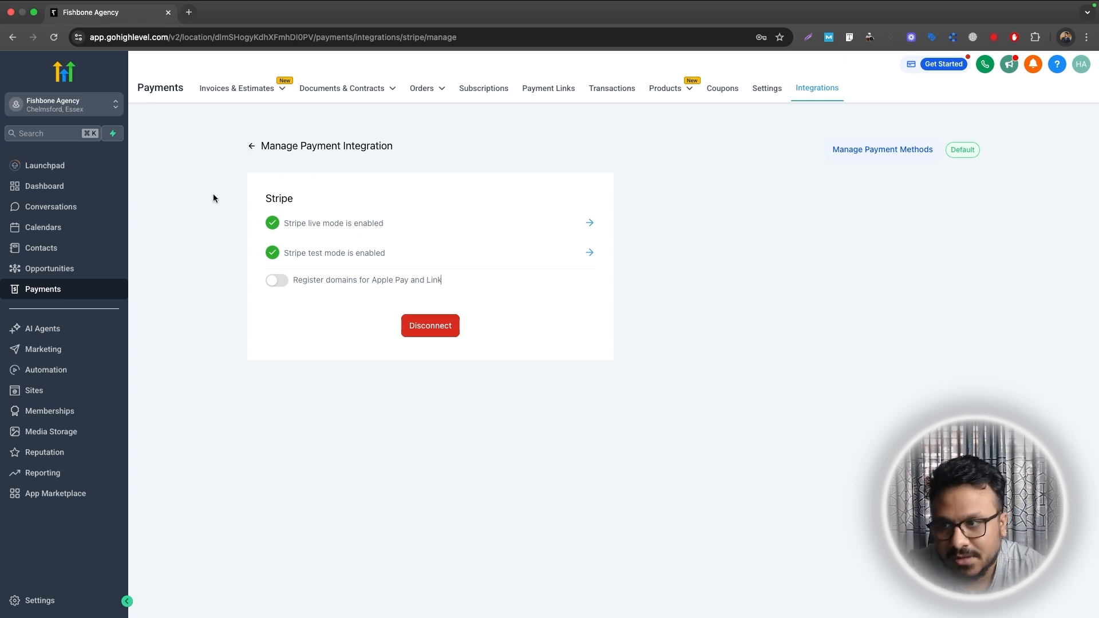
Step: Create a new funnel in the sub-account from the SaaS Sales template
{"action": "left_click", "coordinate": [64, 400]}
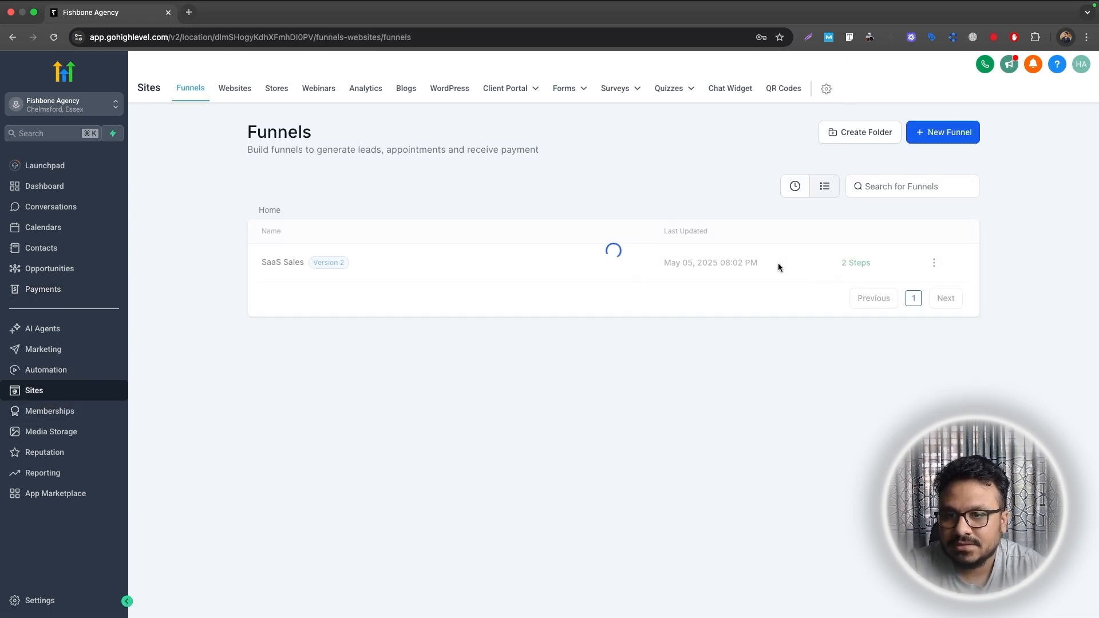
{"action": "left_click", "coordinate": [921, 134]}
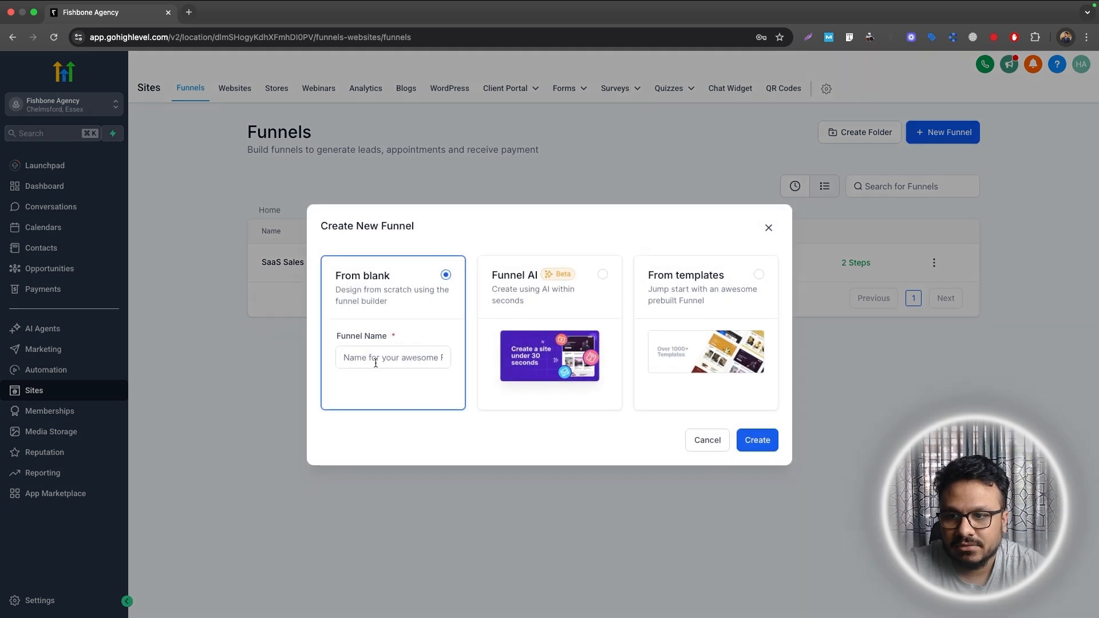
{"action": "left_click", "coordinate": [375, 359]}
{"action": "type", "text": "Saas"}
{"action": "double_click", "coordinate": [424, 361]}
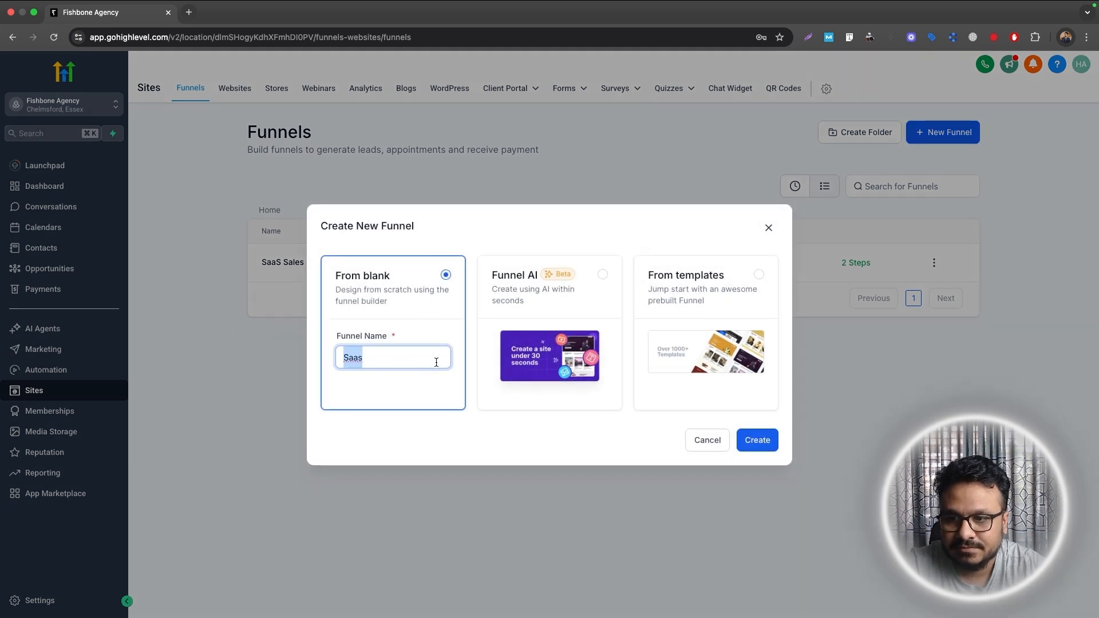
{"action": "left_click", "coordinate": [716, 309]}
{"action": "left_click", "coordinate": [764, 446]}
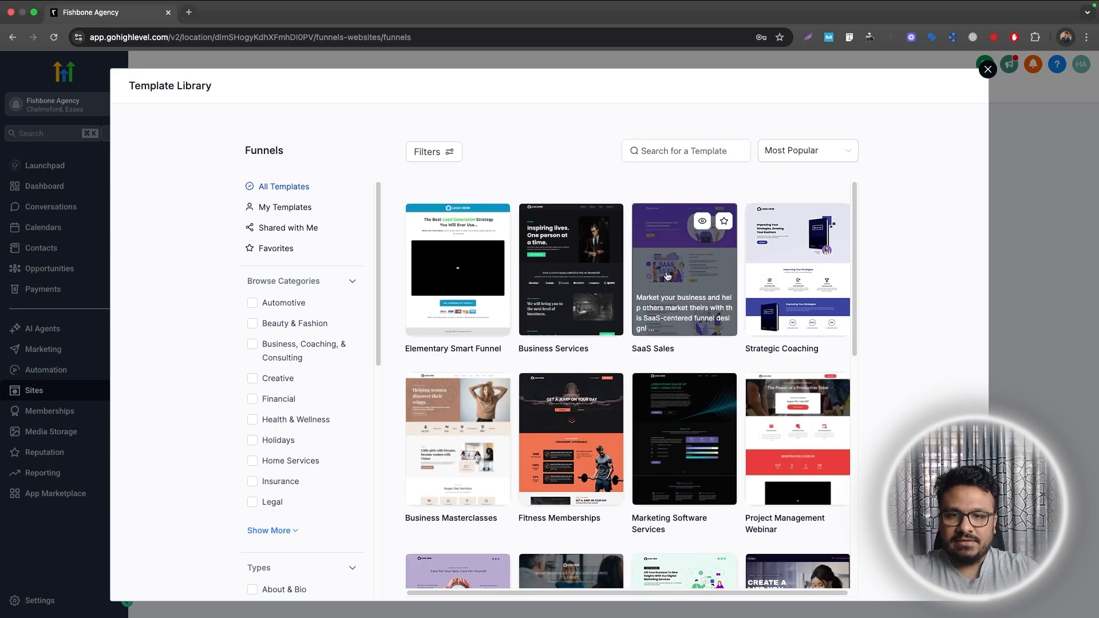
{"action": "left_click", "coordinate": [667, 278]}
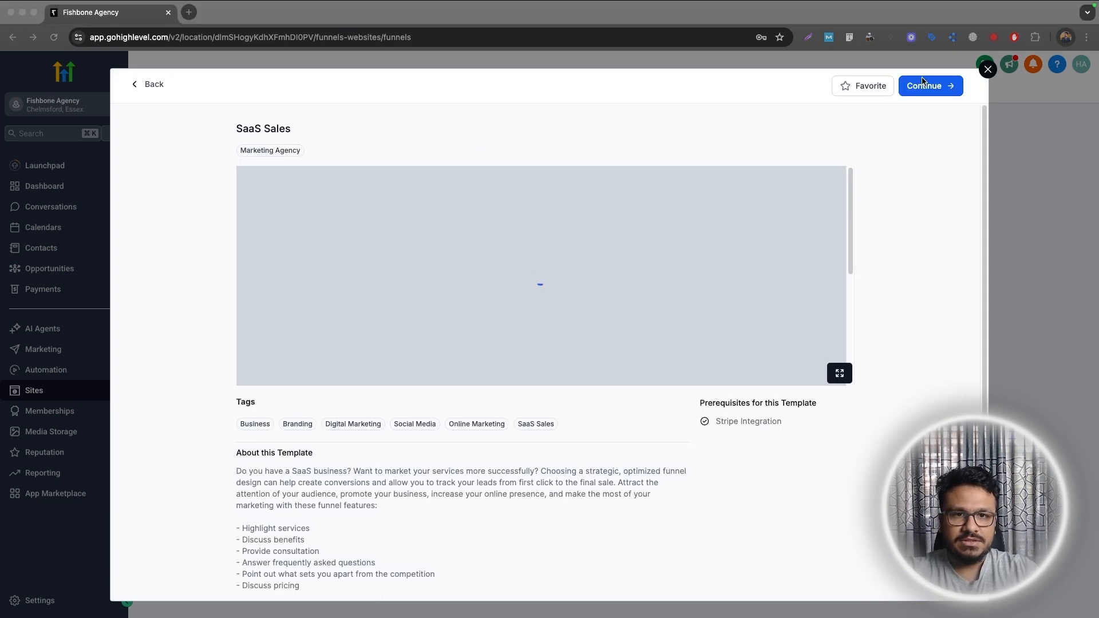
{"action": "left_click", "coordinate": [921, 87]}
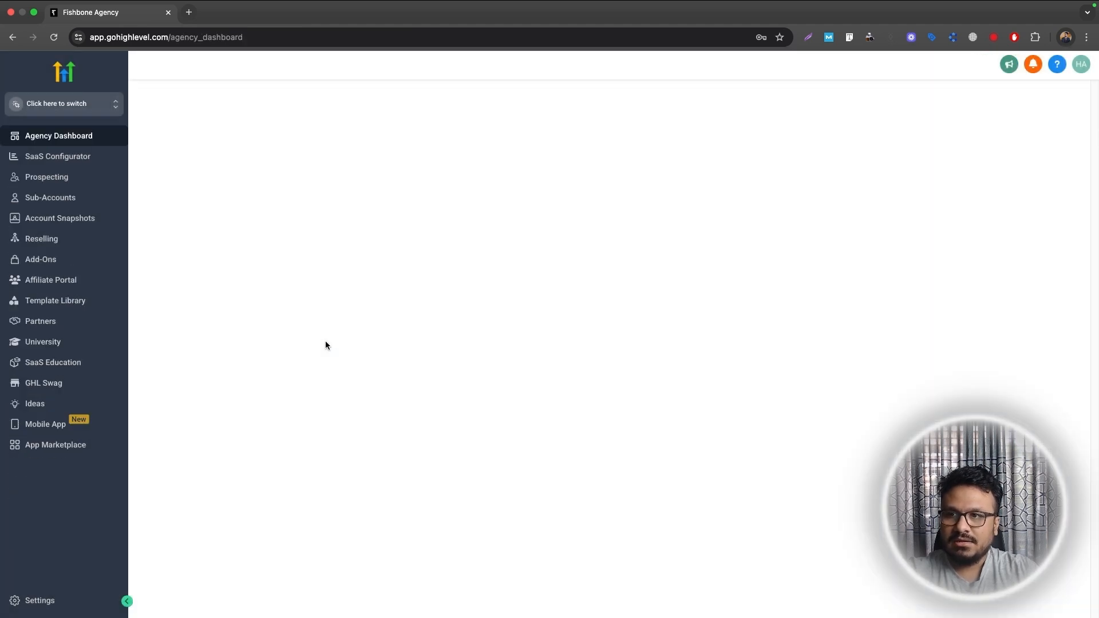
Step: Switch to the Fishbone Agency sub-account again and open its SaaS Sales funnel
{"action": "left_click", "coordinate": [81, 107]}
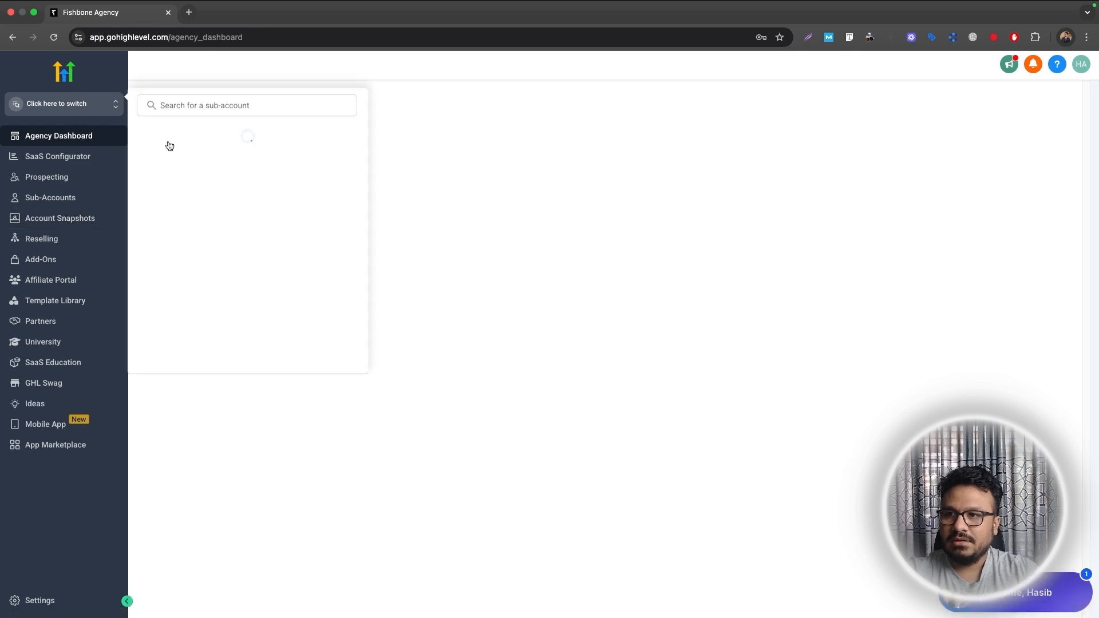
{"action": "left_click", "coordinate": [189, 170]}
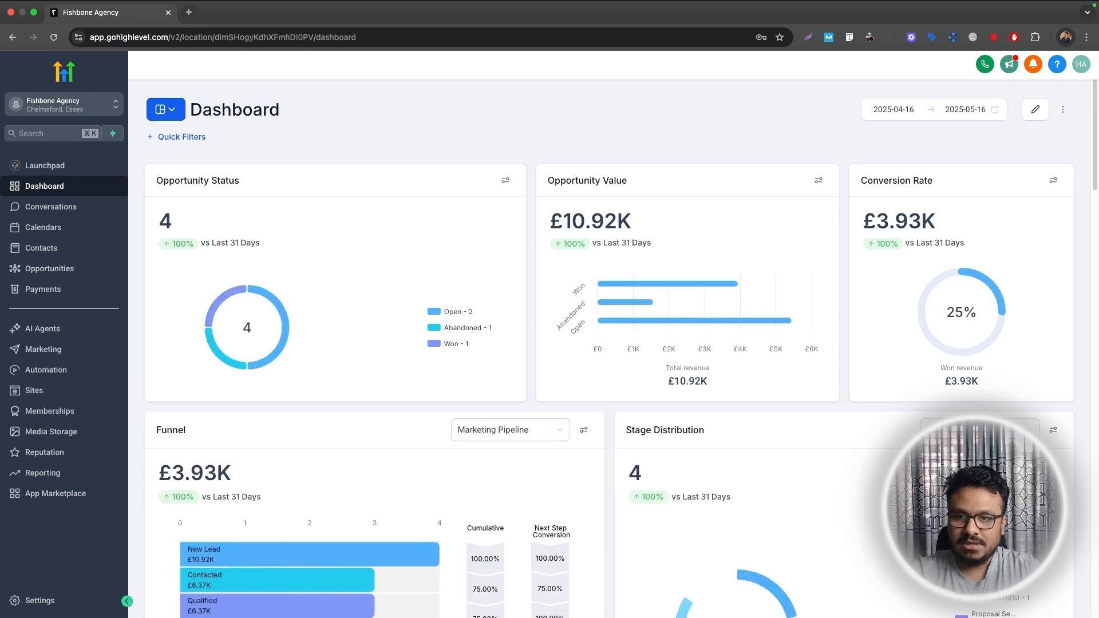
{"action": "left_click", "coordinate": [74, 395]}
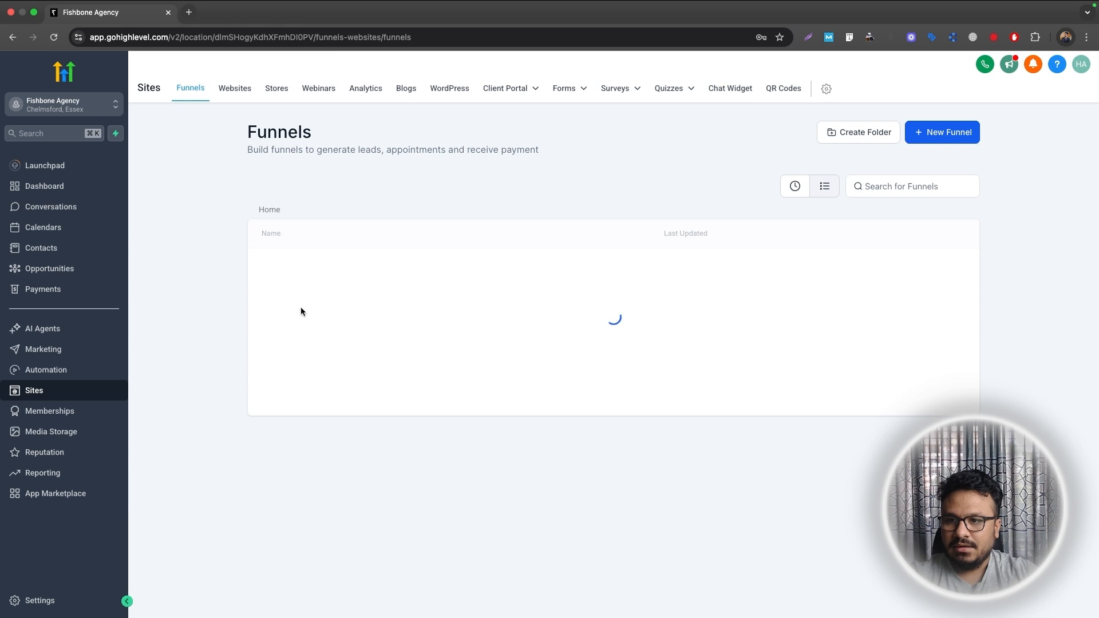
{"action": "left_click", "coordinate": [295, 305]}
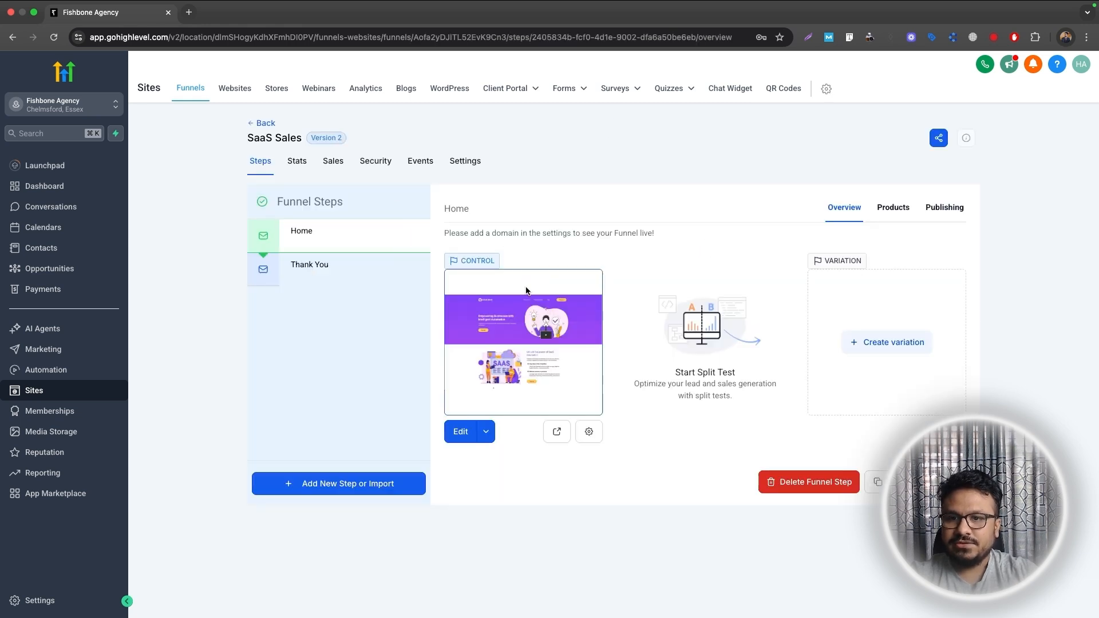
Step: Preview the funnel's Home page and its sign-up form, and return to the funnel overview
{"action": "left_click", "coordinate": [555, 432]}
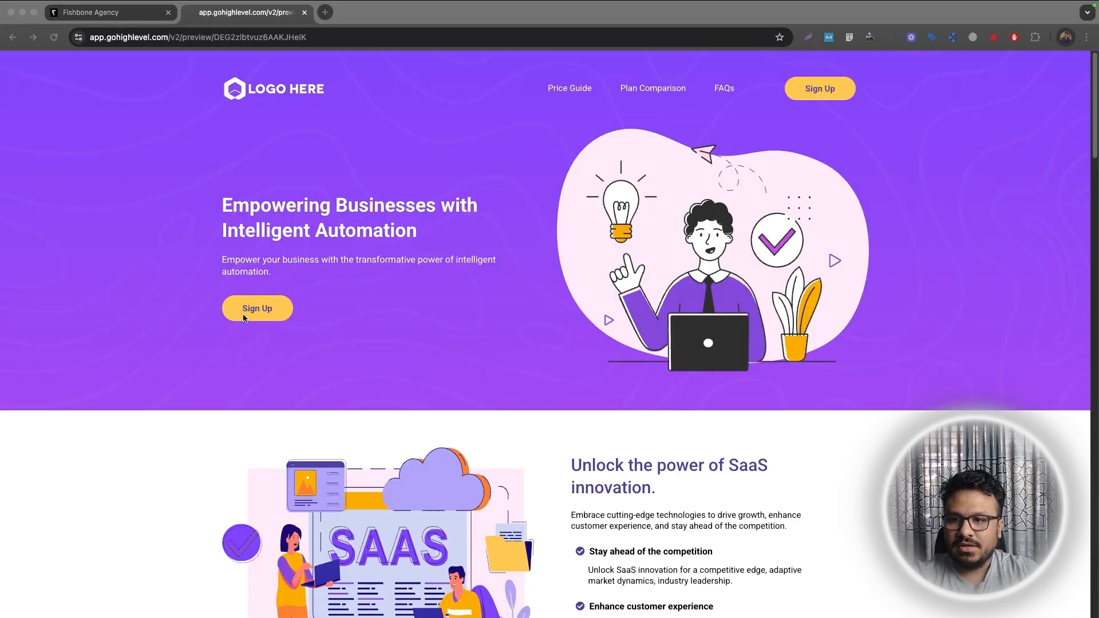
{"action": "left_click", "coordinate": [244, 315]}
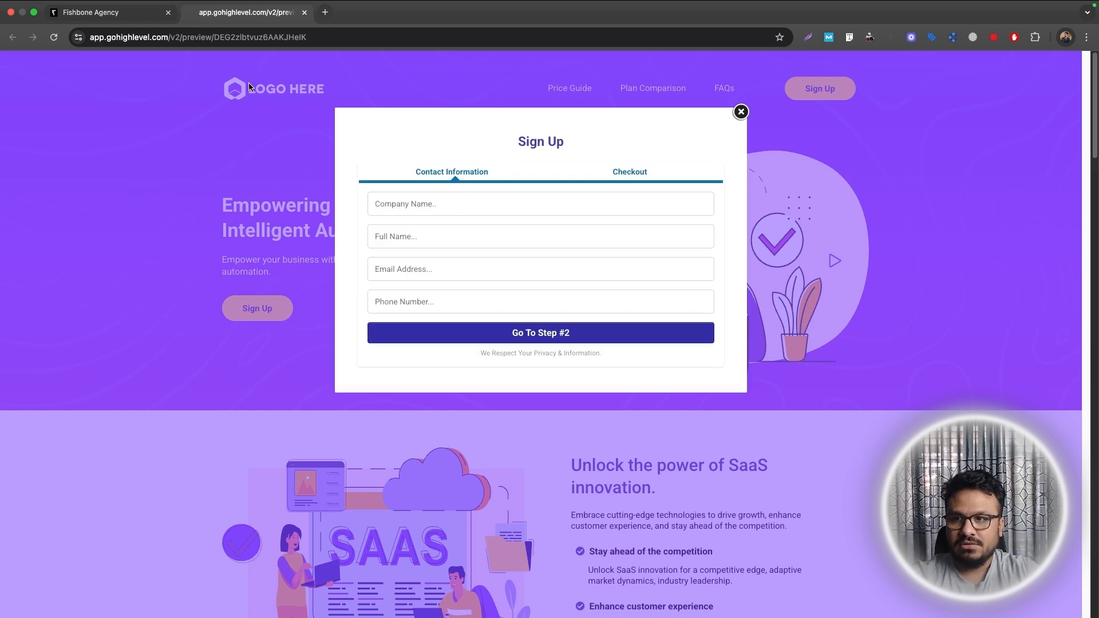
{"action": "left_click", "coordinate": [103, 12]}
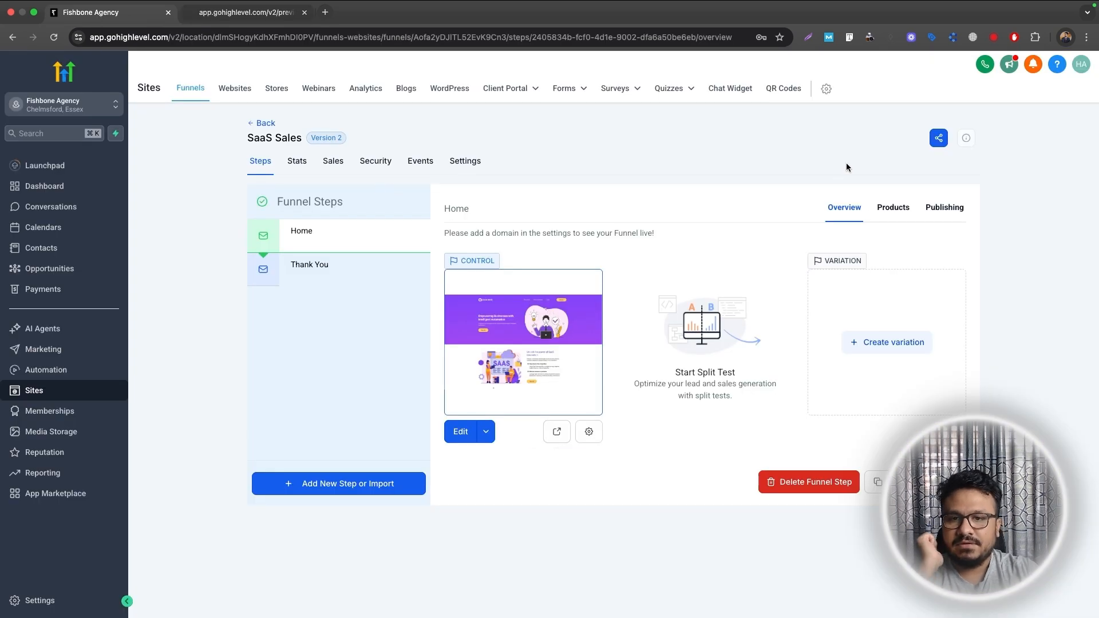
Step: Start adding a product to the SaaS Sales funnel's Home step and go to the sub-account's product list to create one
{"action": "left_click", "coordinate": [902, 215]}
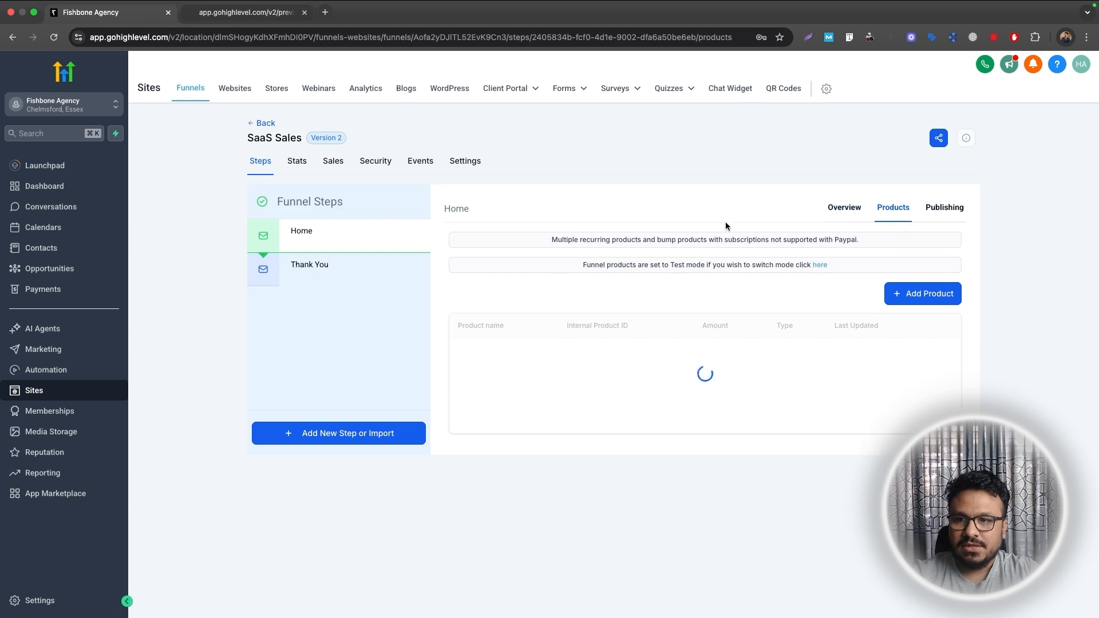
{"action": "left_click", "coordinate": [243, 12]}
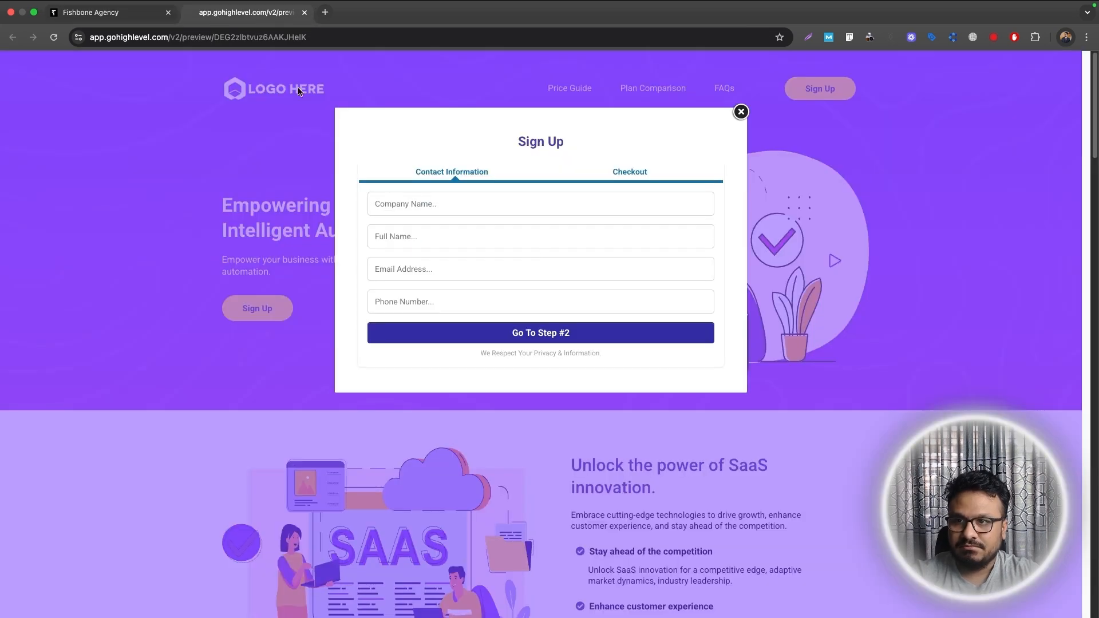
{"action": "left_click", "coordinate": [113, 18]}
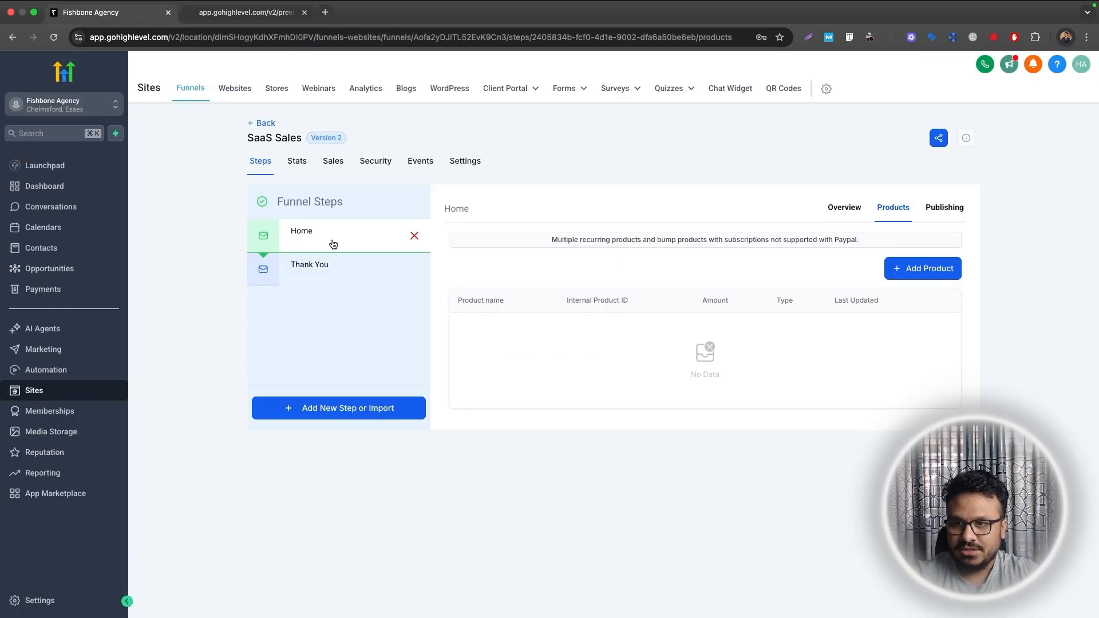
{"action": "left_click", "coordinate": [934, 269]}
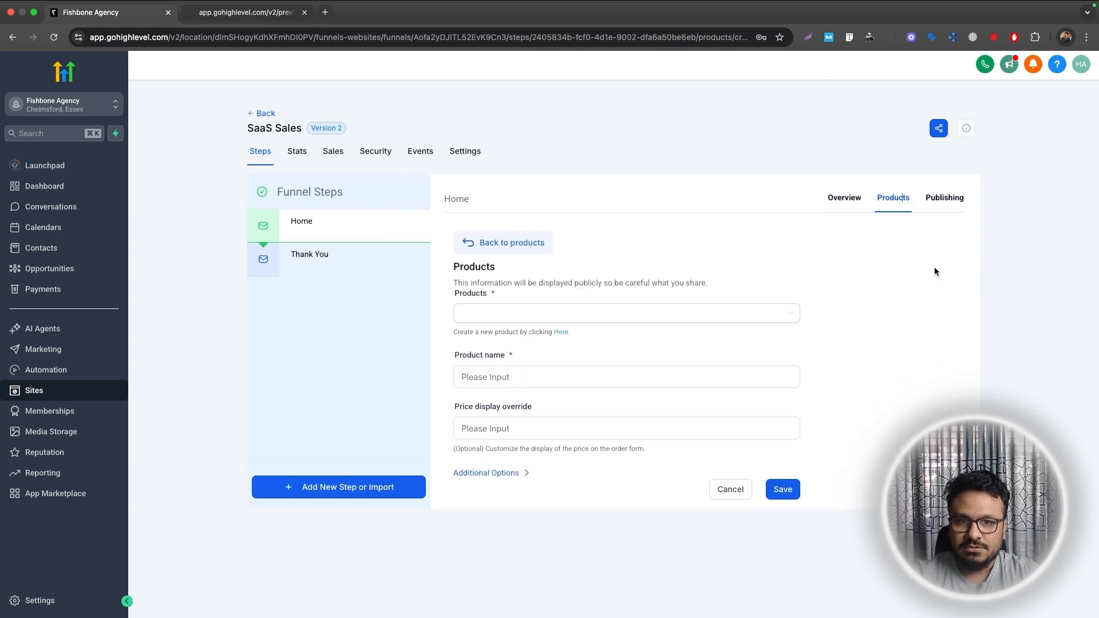
{"action": "left_click", "coordinate": [560, 326]}
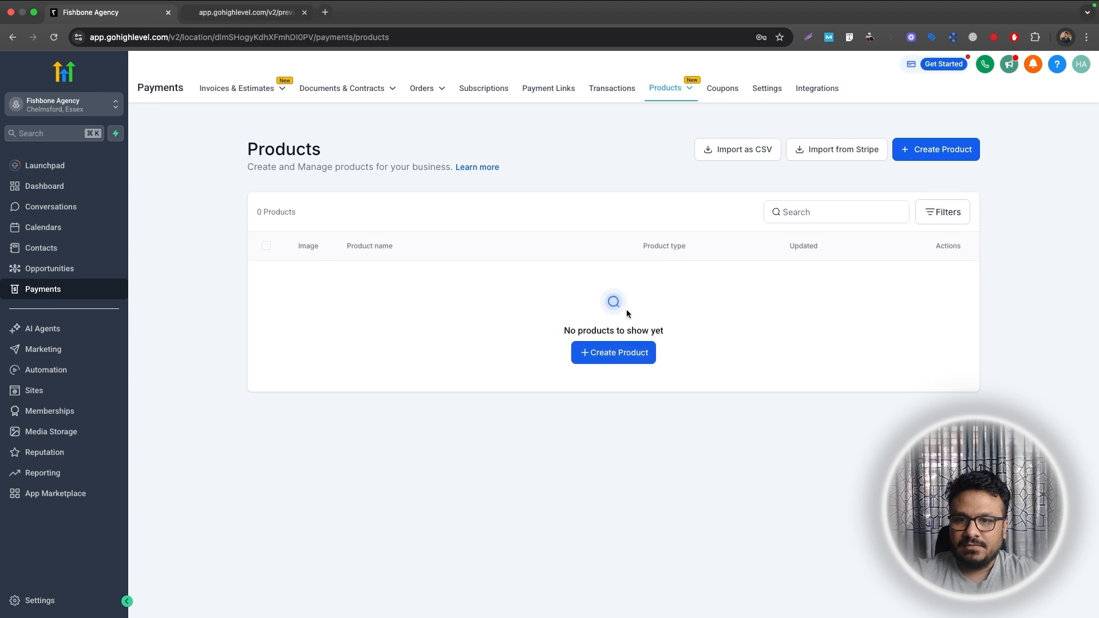
Step: Import the $97.00 monthly agency plan from Stripe as a product without a setup fee, and save it
{"action": "left_click", "coordinate": [836, 154]}
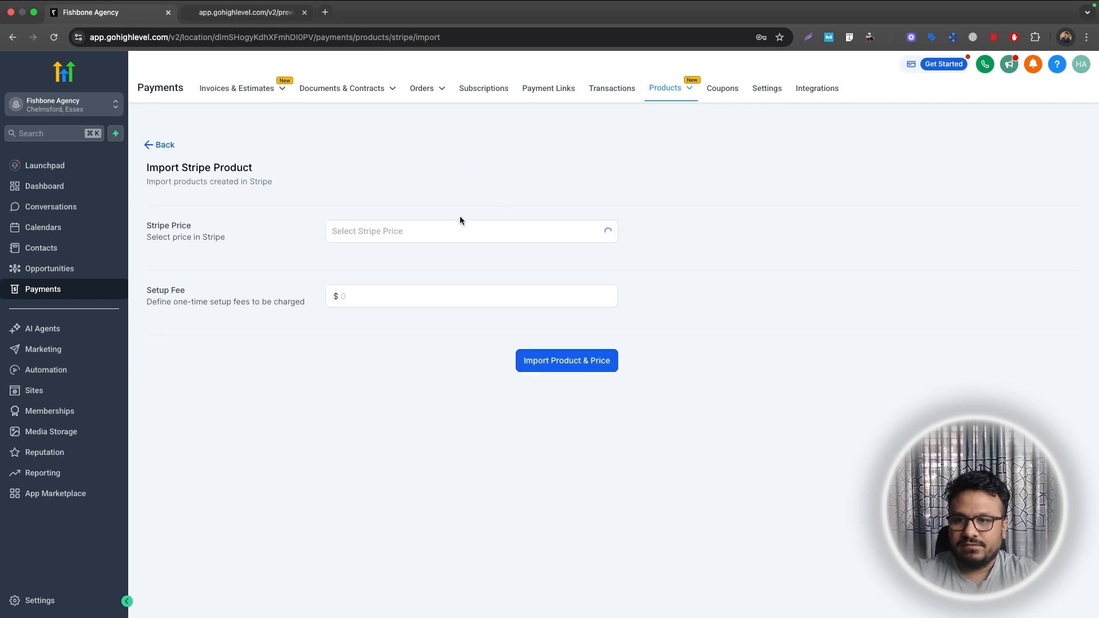
{"action": "left_click", "coordinate": [441, 231]}
{"action": "scroll", "coordinate": [449, 343], "scroll_direction": "down", "scroll_amount": 5}
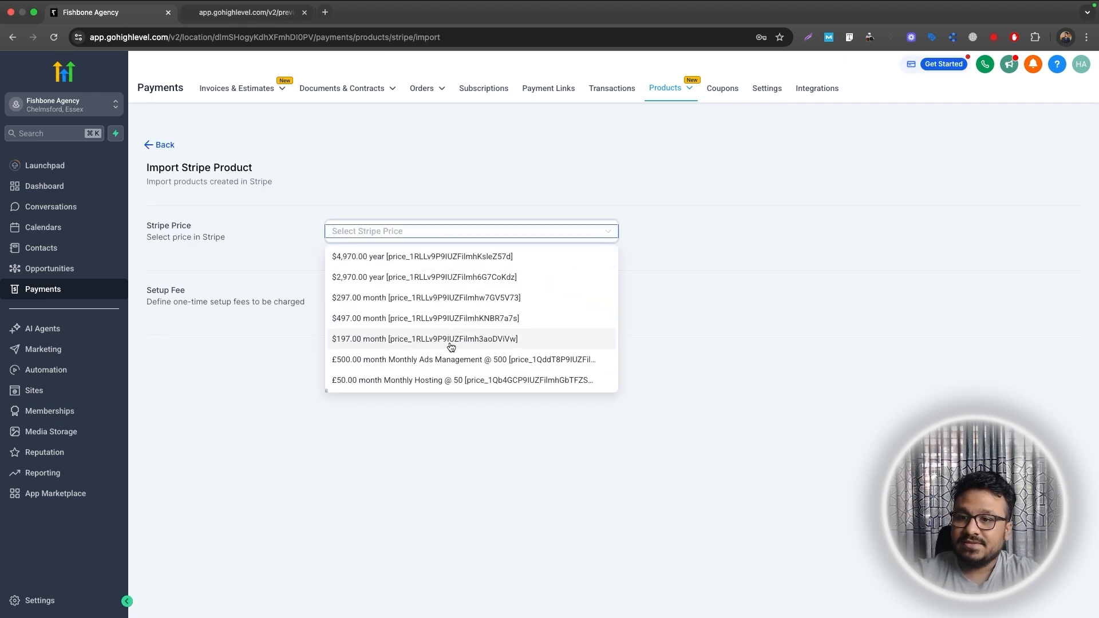
{"action": "scroll", "coordinate": [451, 347], "scroll_direction": "down", "scroll_amount": 5}
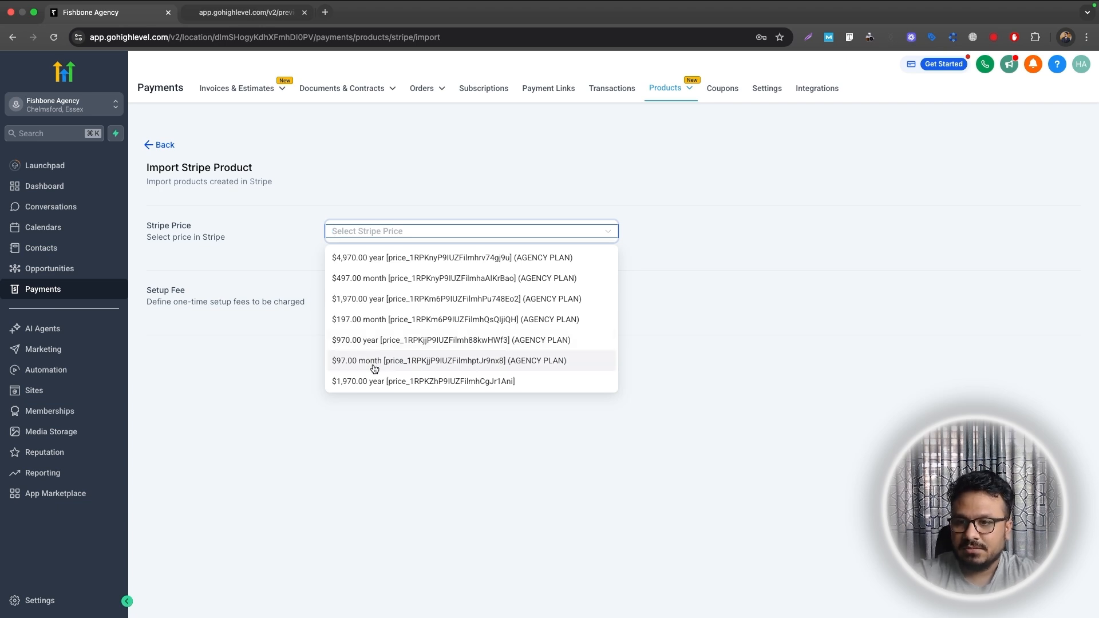
{"action": "left_click", "coordinate": [351, 365]}
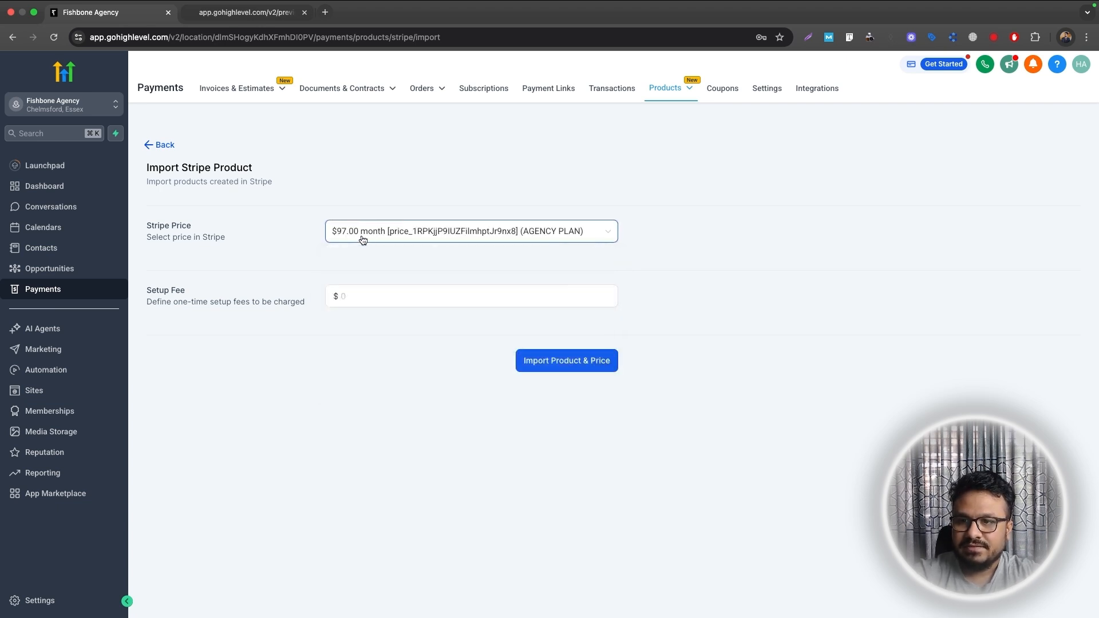
{"action": "left_click", "coordinate": [424, 296]}
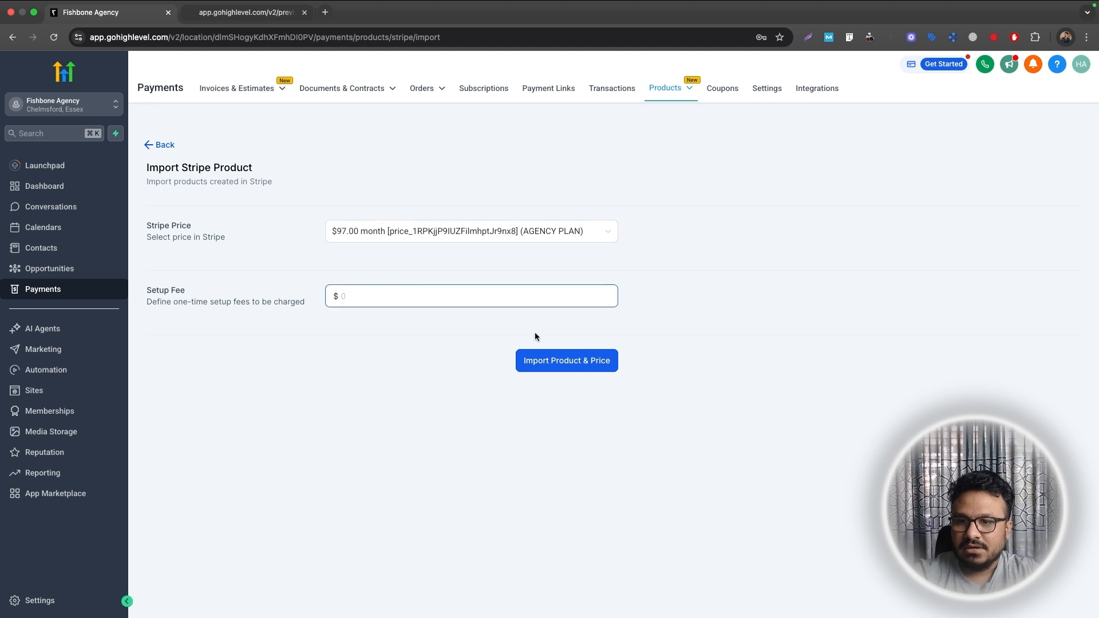
{"action": "left_click", "coordinate": [547, 360]}
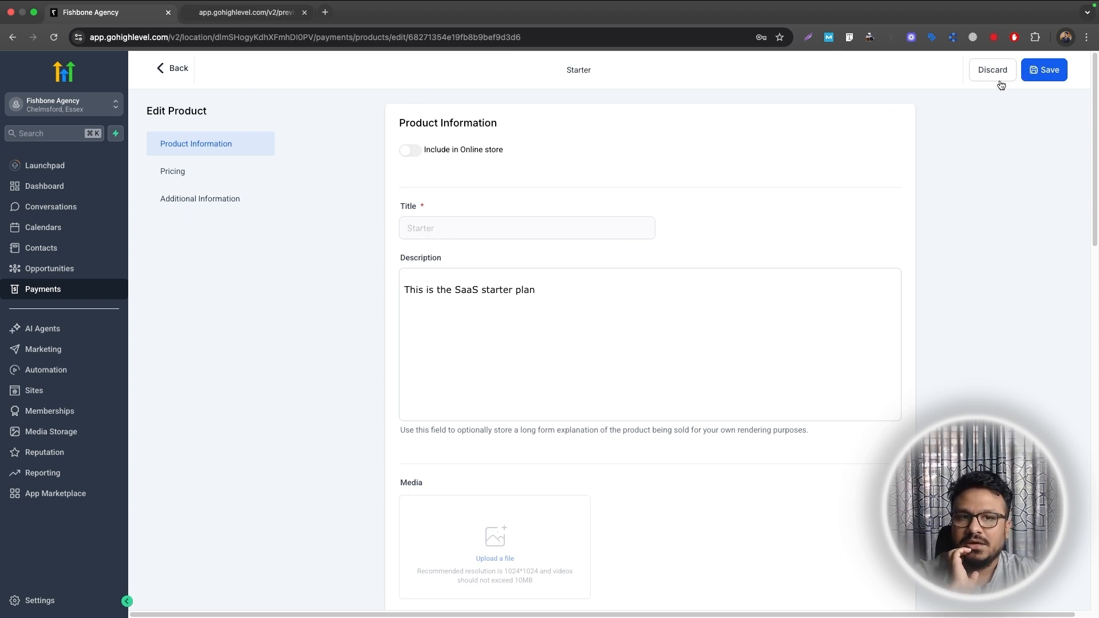
{"action": "left_click", "coordinate": [1031, 75]}
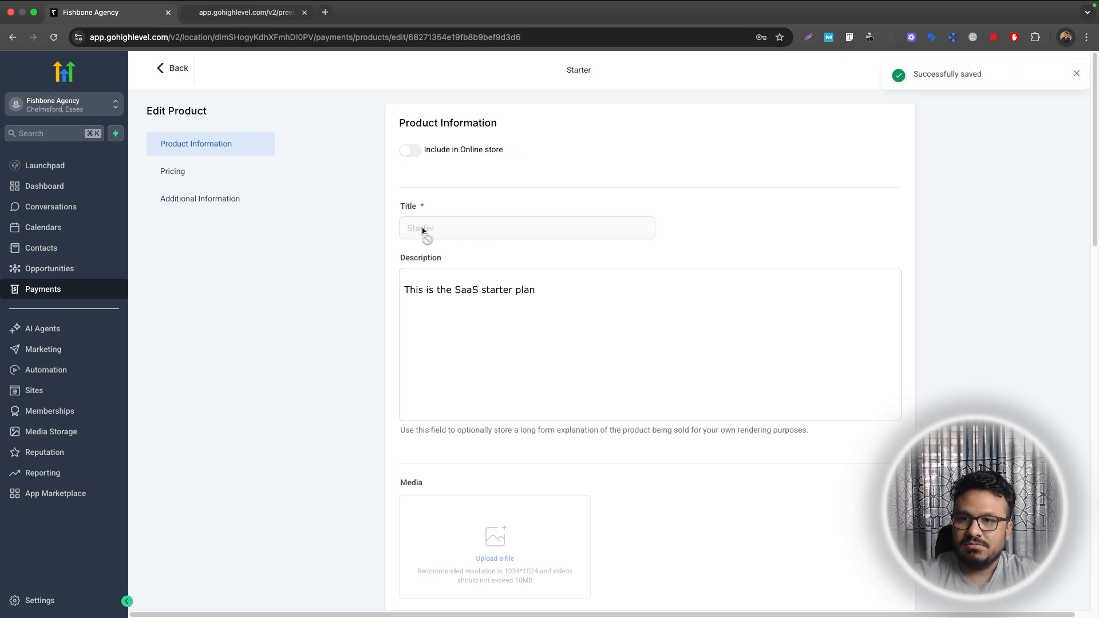
Step: Switch to the agency view and review the plans and their prices in the SaaS Configurator
{"action": "left_click", "coordinate": [64, 109]}
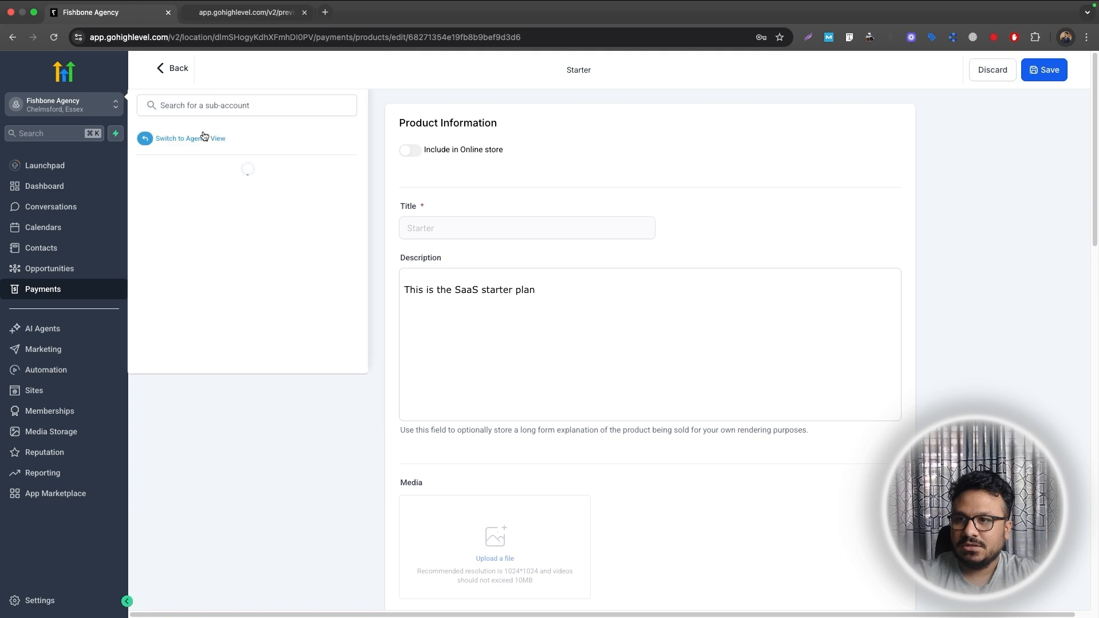
{"action": "left_click", "coordinate": [203, 138]}
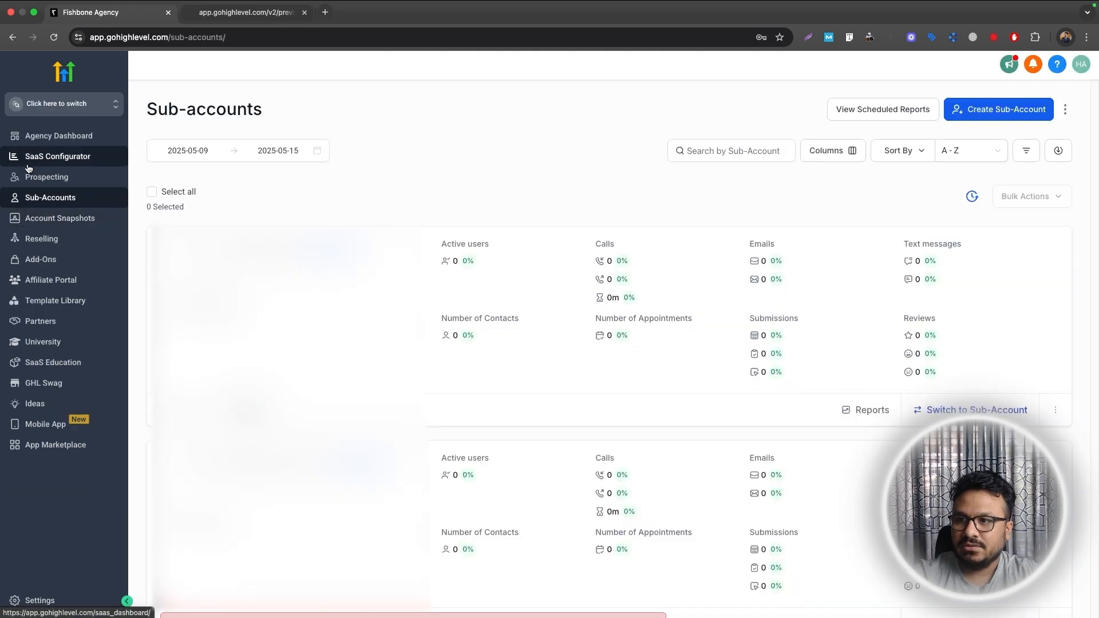
{"action": "left_click", "coordinate": [28, 166]}
{"action": "scroll", "coordinate": [246, 258], "scroll_direction": "down", "scroll_amount": 3}
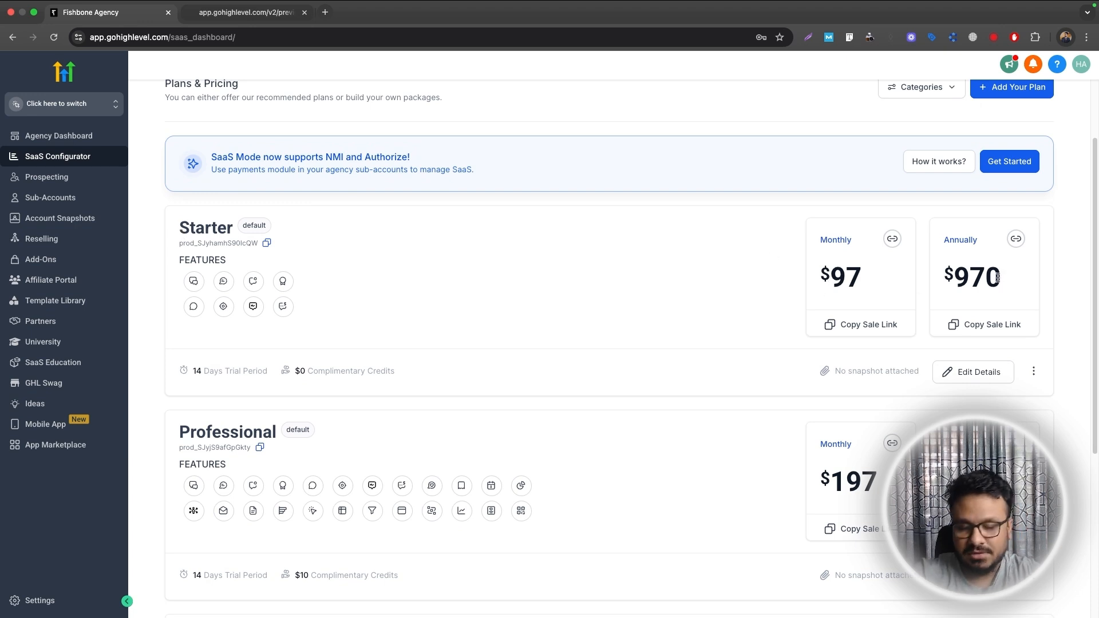
{"action": "scroll", "coordinate": [296, 378], "scroll_direction": "down", "scroll_amount": 1}
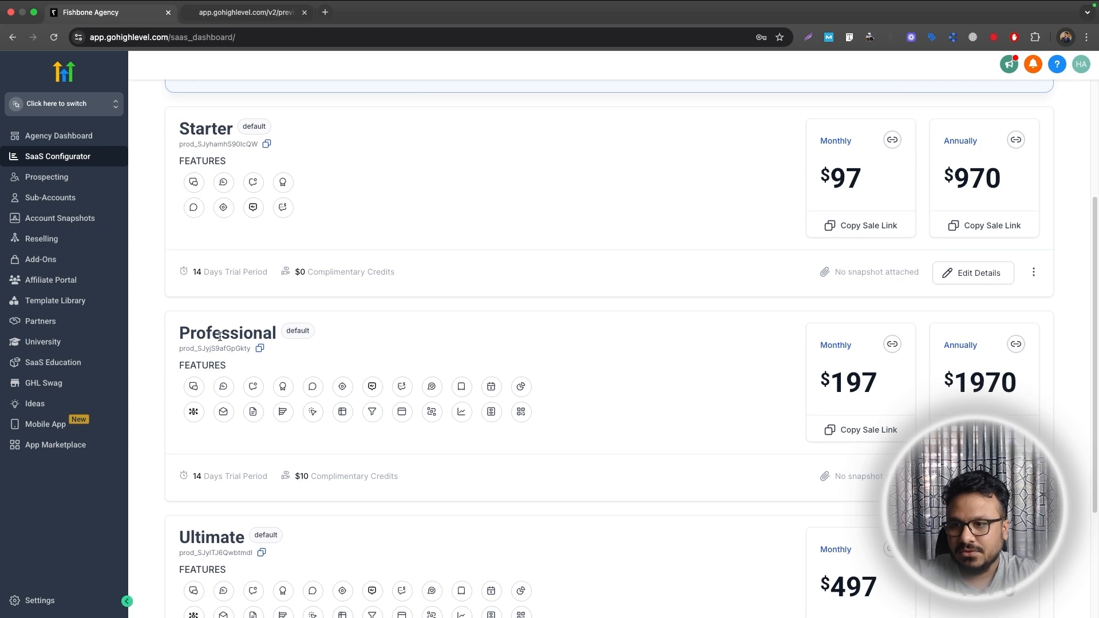
Step: Return to the Fishbone Agency sub-account and go from the SaaS Sales funnel's product form to the product list
{"action": "left_click", "coordinate": [57, 103]}
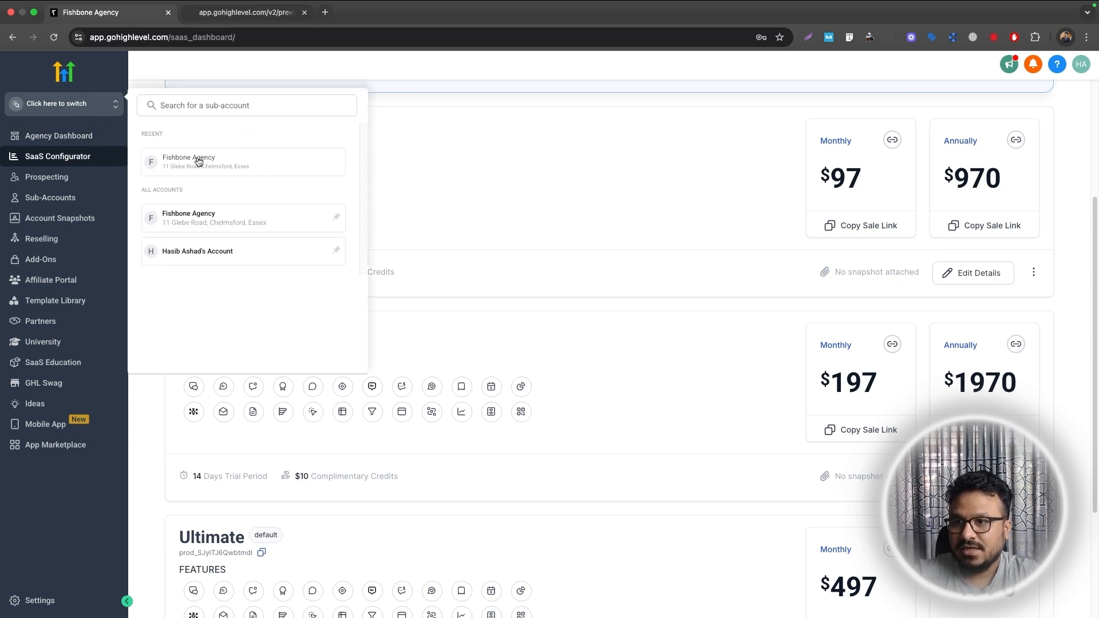
{"action": "left_click", "coordinate": [196, 162]}
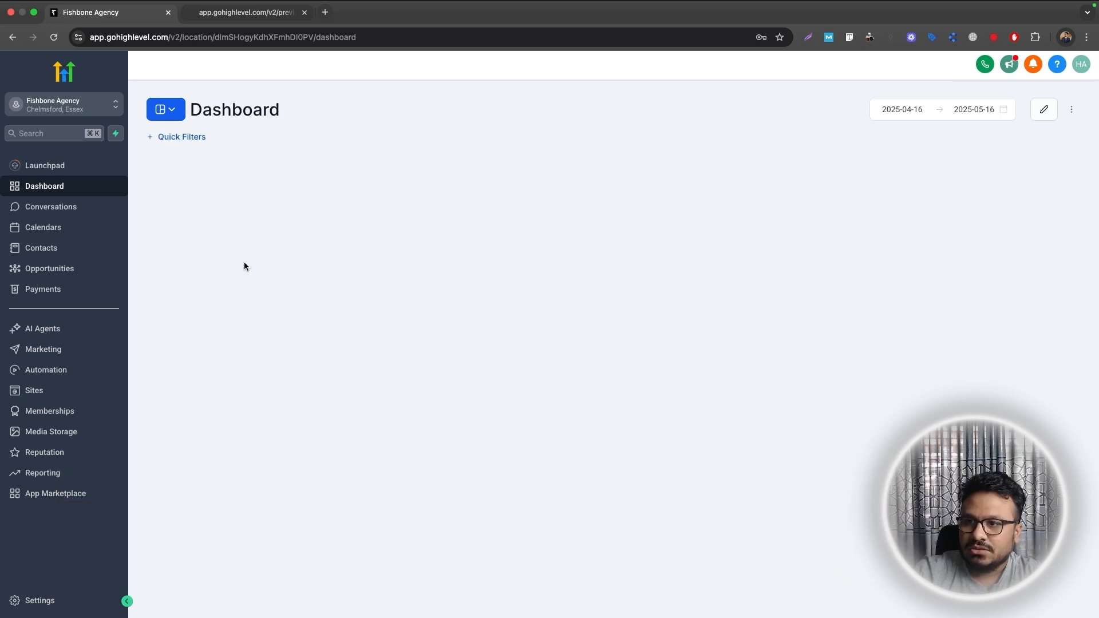
{"action": "left_click", "coordinate": [17, 390]}
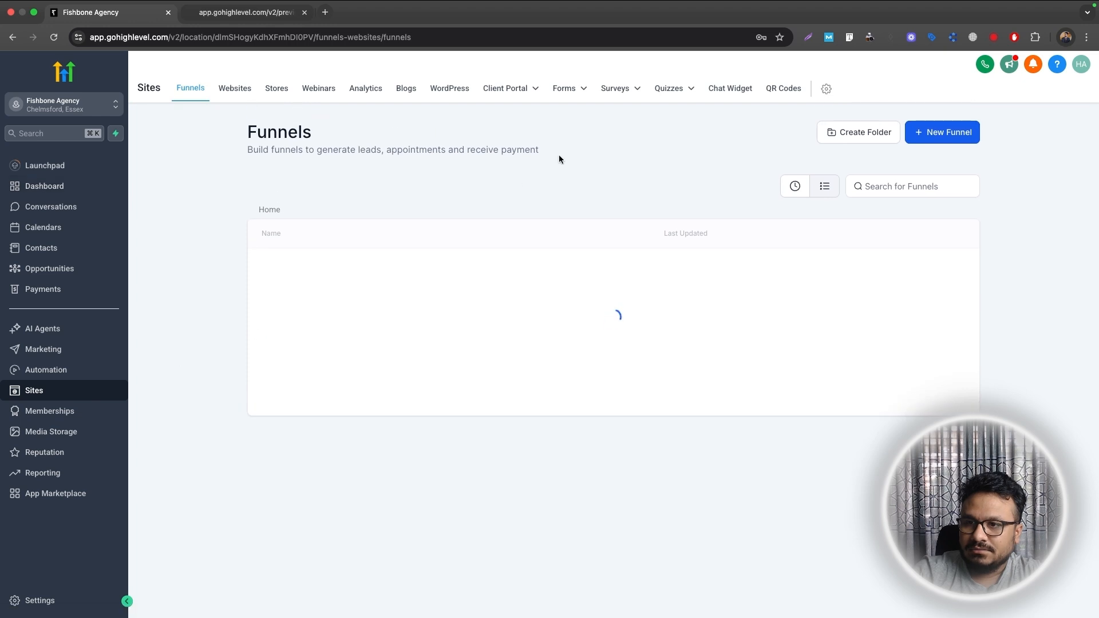
{"action": "left_click", "coordinate": [302, 307]}
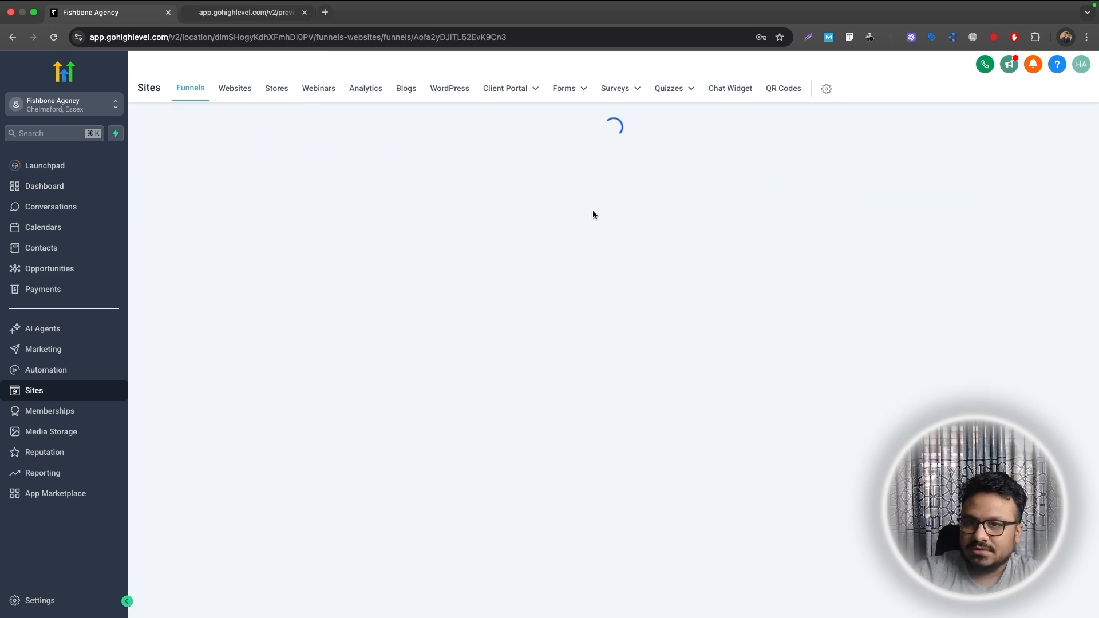
{"action": "left_click", "coordinate": [882, 212]}
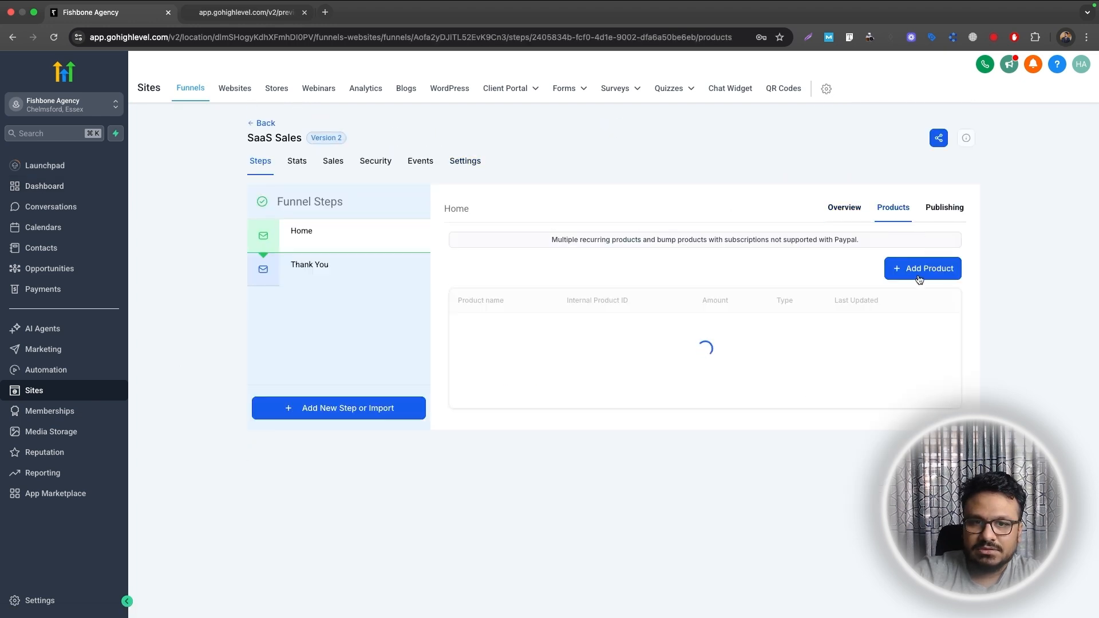
{"action": "left_click", "coordinate": [915, 275]}
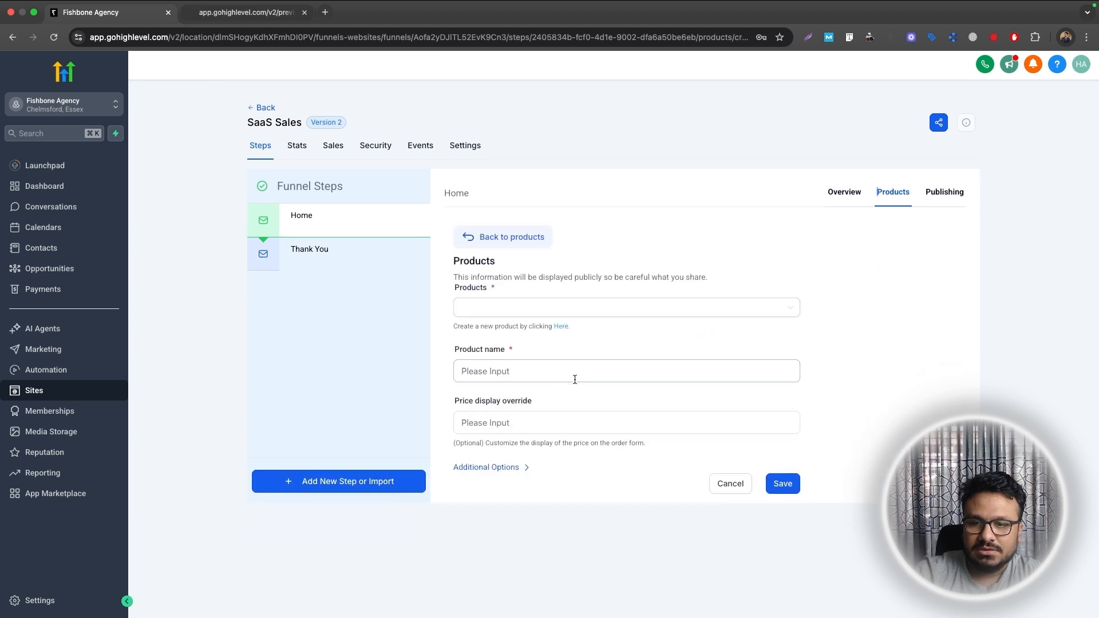
{"action": "left_click", "coordinate": [554, 325]}
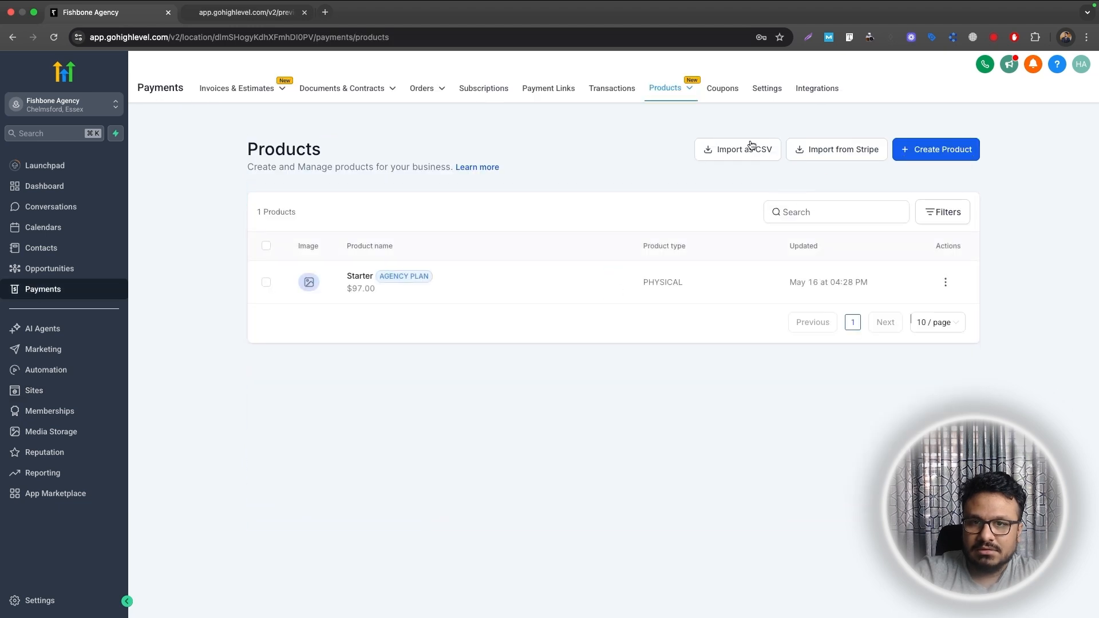
Step: Import the $197.00 monthly agency plan from Stripe, save the product and return to the product list
{"action": "left_click", "coordinate": [833, 160]}
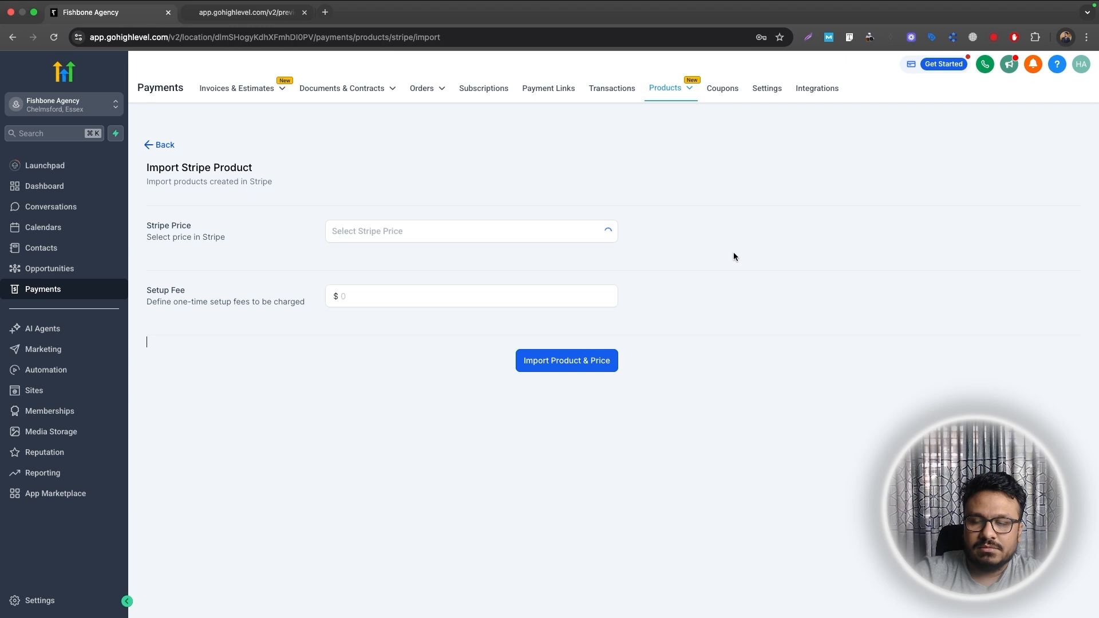
{"action": "left_click", "coordinate": [467, 239]}
{"action": "scroll", "coordinate": [388, 346], "scroll_direction": "down", "scroll_amount": 2}
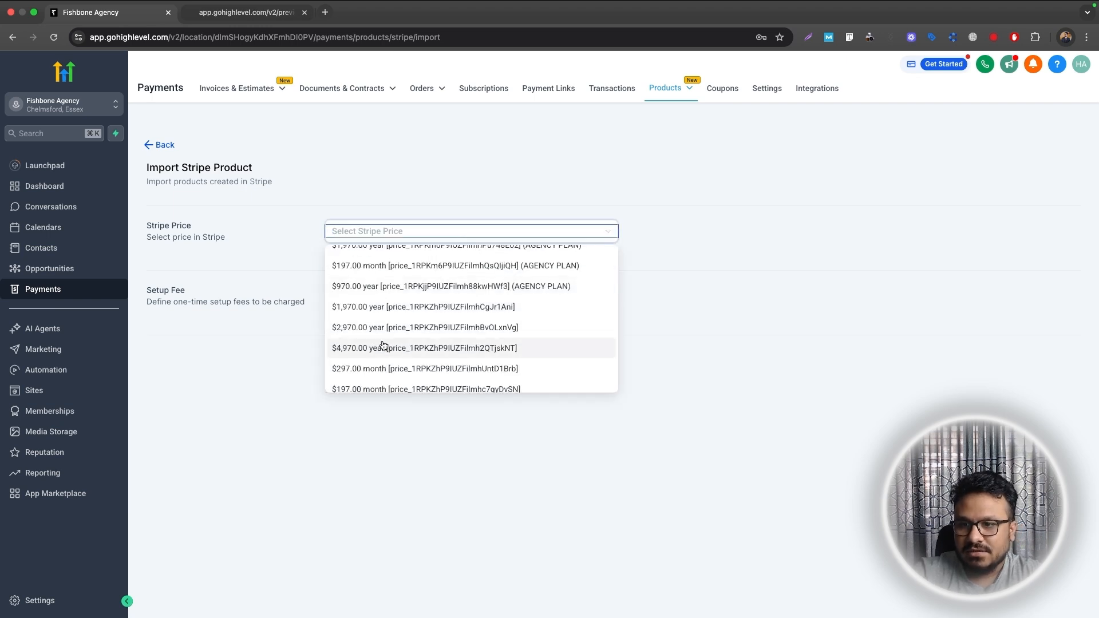
{"action": "scroll", "coordinate": [383, 344], "scroll_direction": "up", "scroll_amount": 2}
{"action": "left_click", "coordinate": [378, 320]}
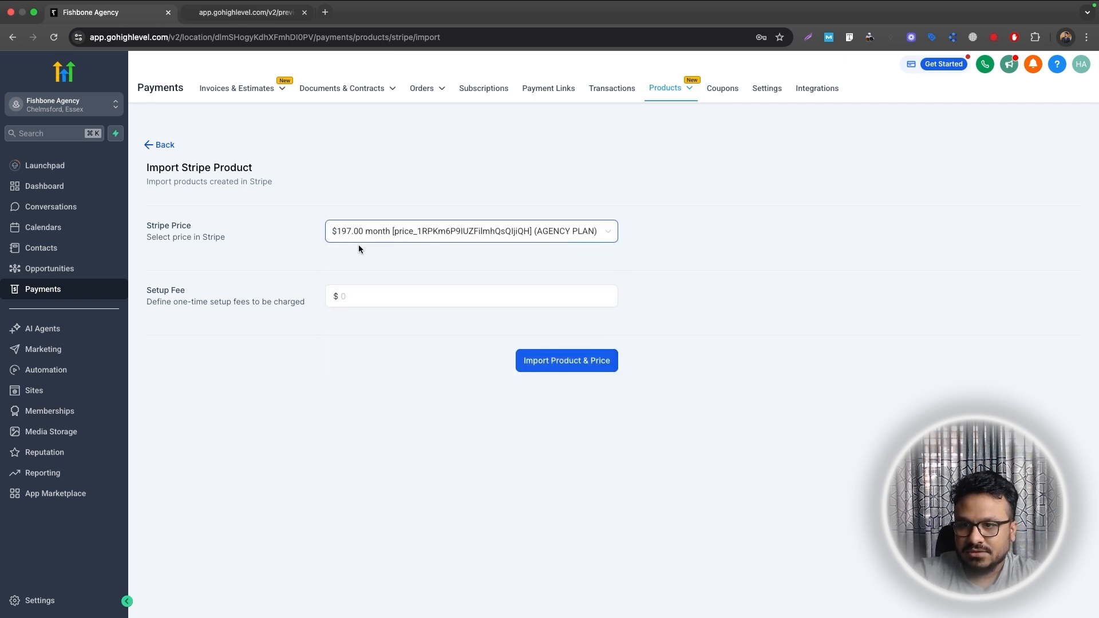
{"action": "left_click", "coordinate": [547, 358]}
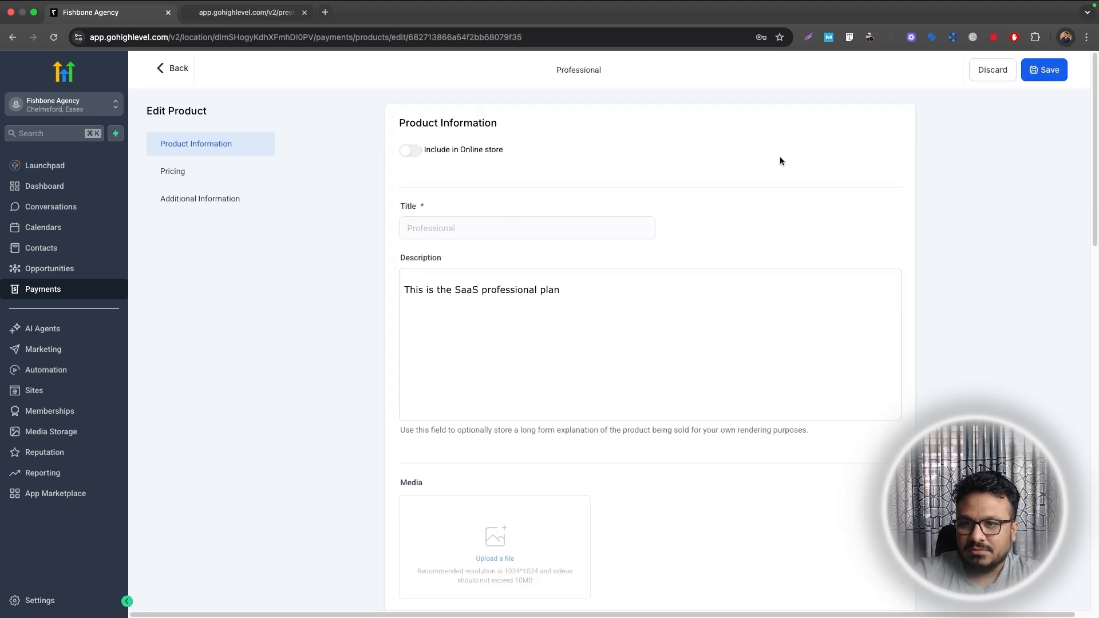
{"action": "left_click", "coordinate": [1037, 80]}
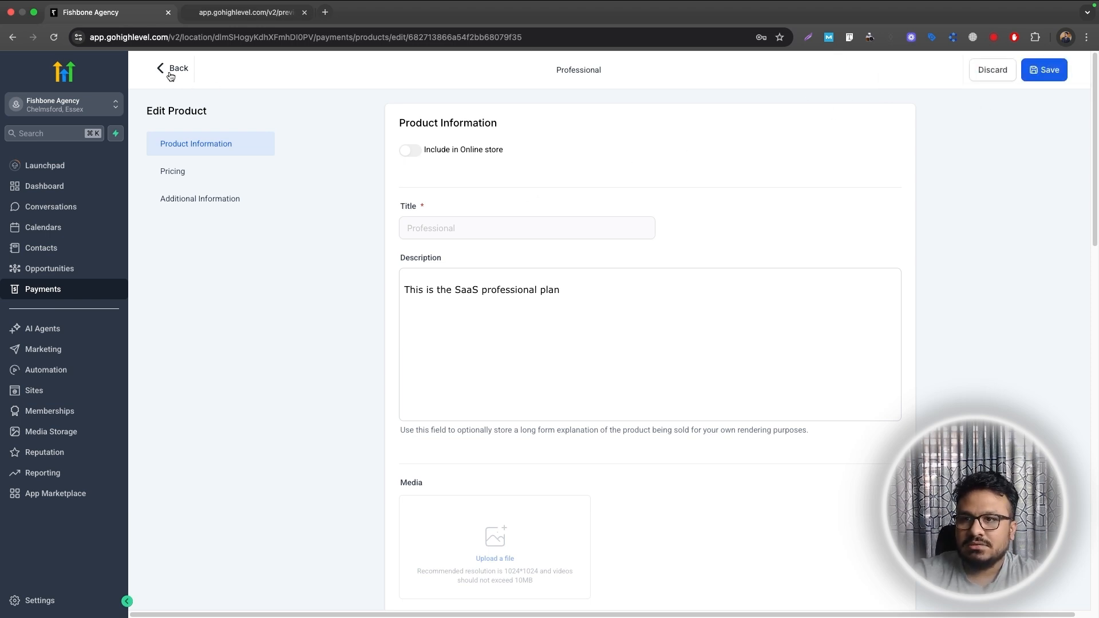
{"action": "left_click", "coordinate": [171, 70]}
Step: Import the $497.00 monthly Stripe price that has no agency plan label as a product, leaving the setup fee empty
{"action": "left_click", "coordinate": [942, 156]}
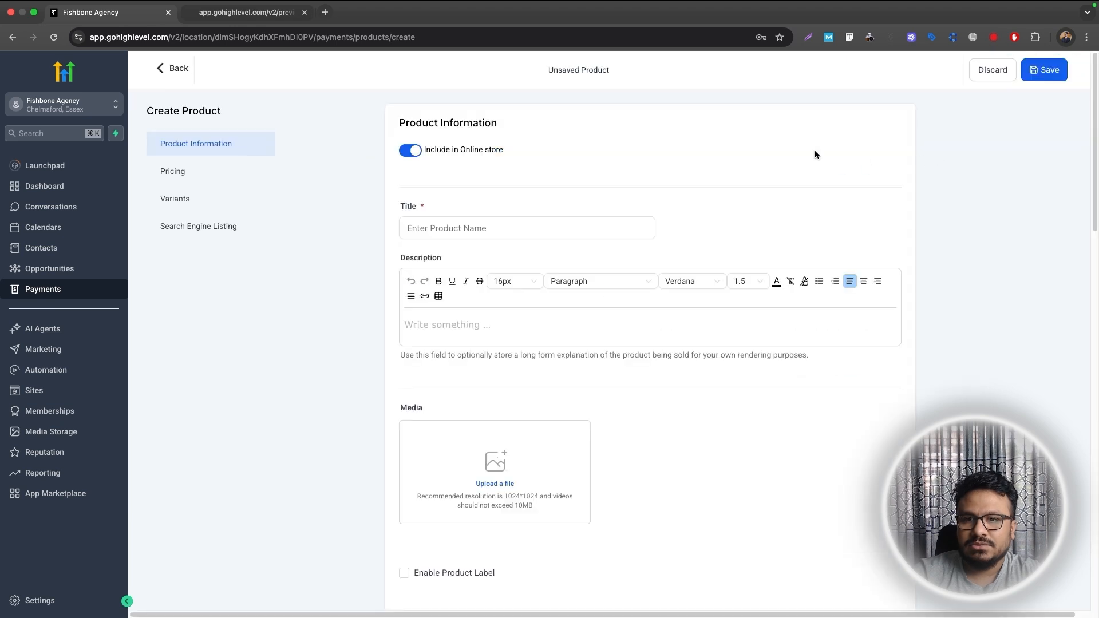
{"action": "left_click", "coordinate": [165, 69]}
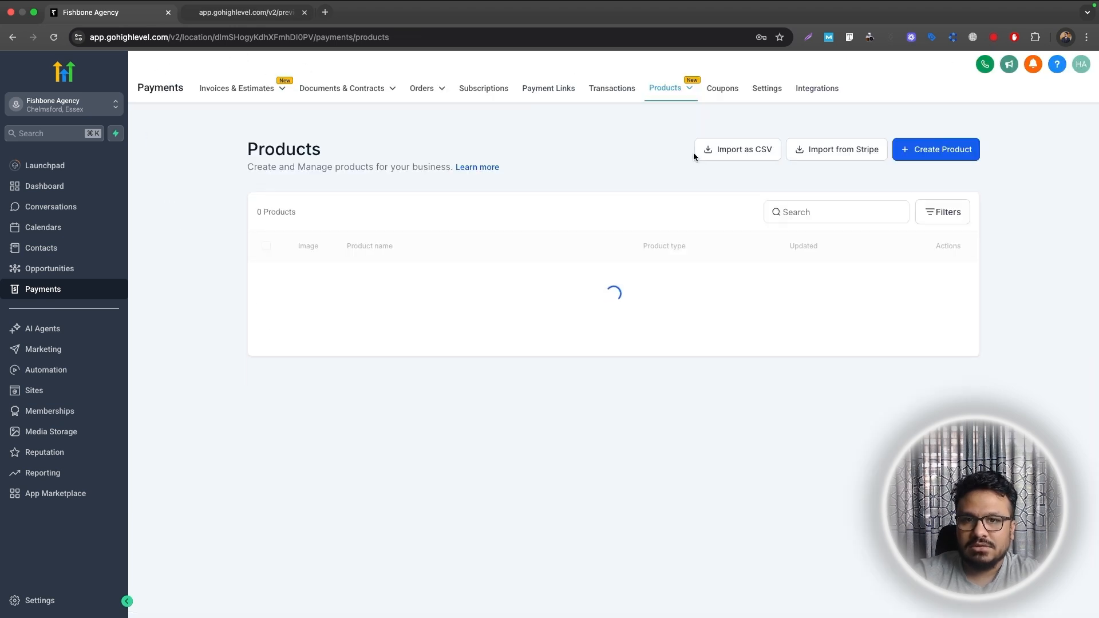
{"action": "left_click", "coordinate": [839, 154]}
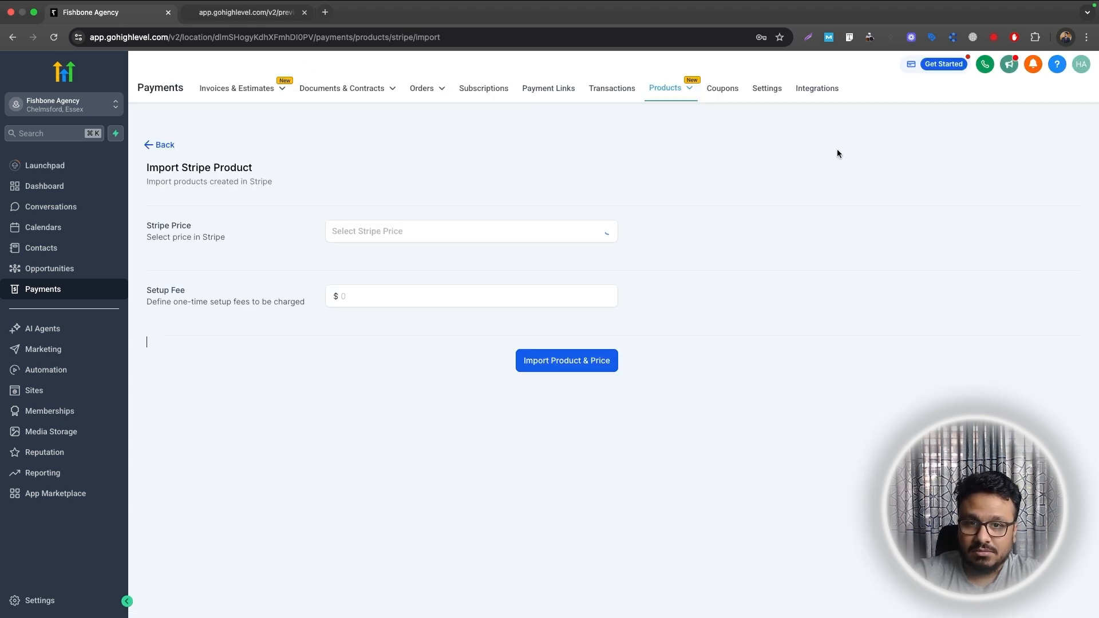
{"action": "left_click", "coordinate": [382, 240]}
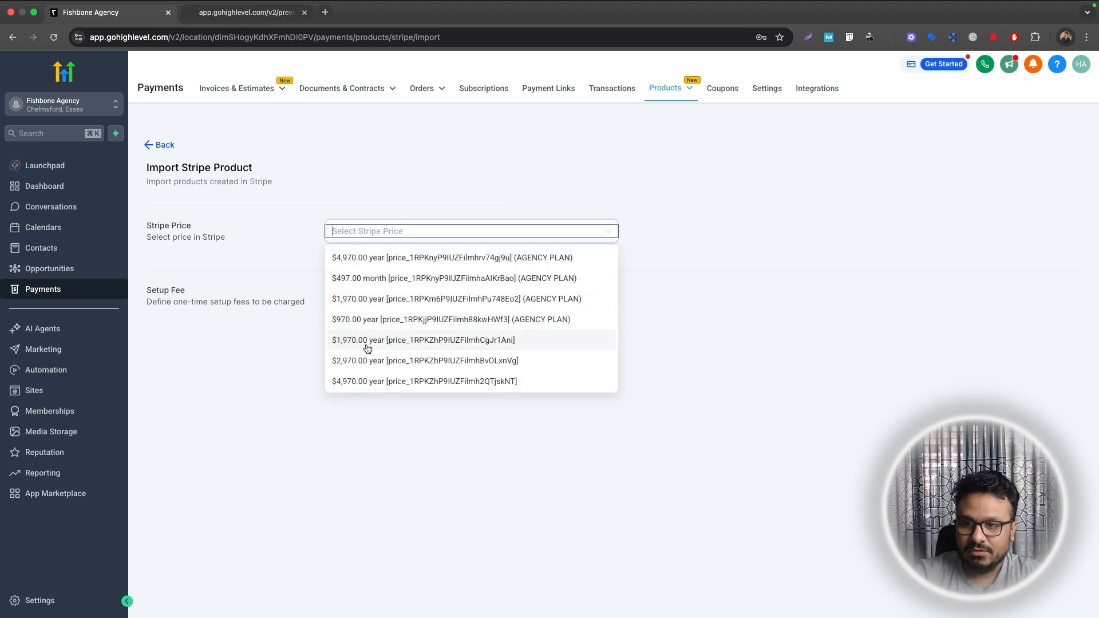
{"action": "scroll", "coordinate": [362, 368], "scroll_direction": "down", "scroll_amount": 5}
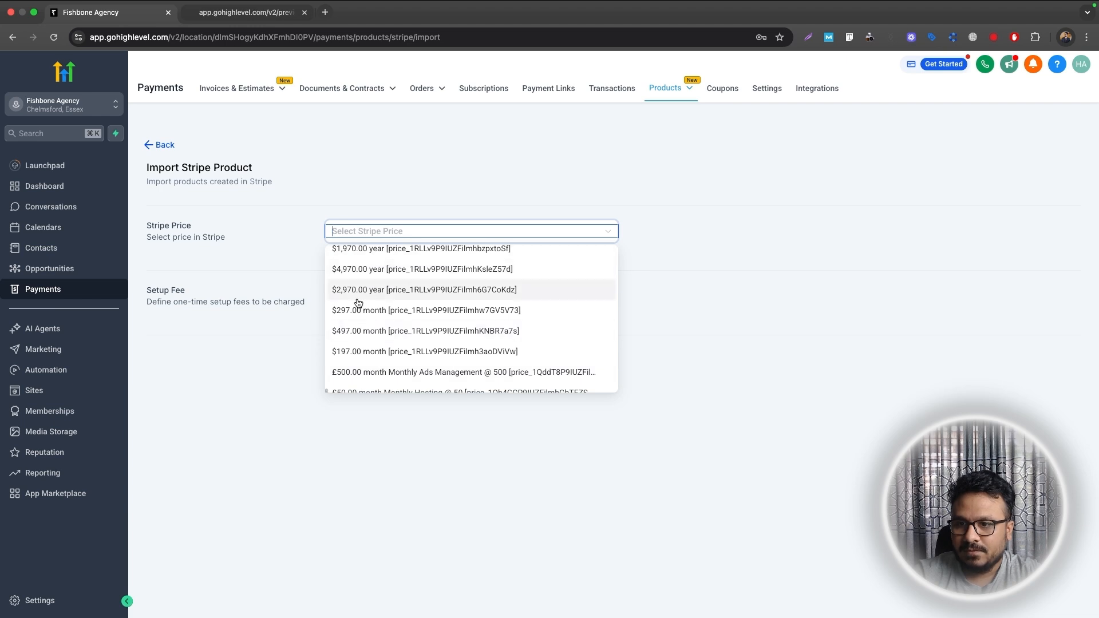
{"action": "scroll", "coordinate": [358, 304], "scroll_direction": "down", "scroll_amount": 1}
{"action": "left_click", "coordinate": [358, 316]}
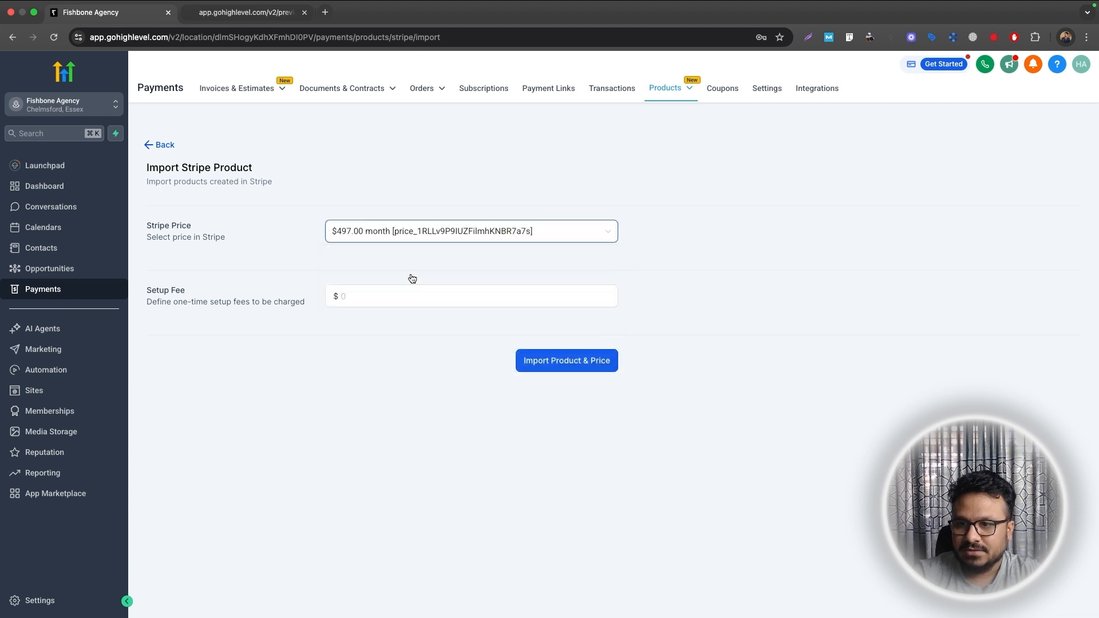
{"action": "left_click", "coordinate": [546, 359]}
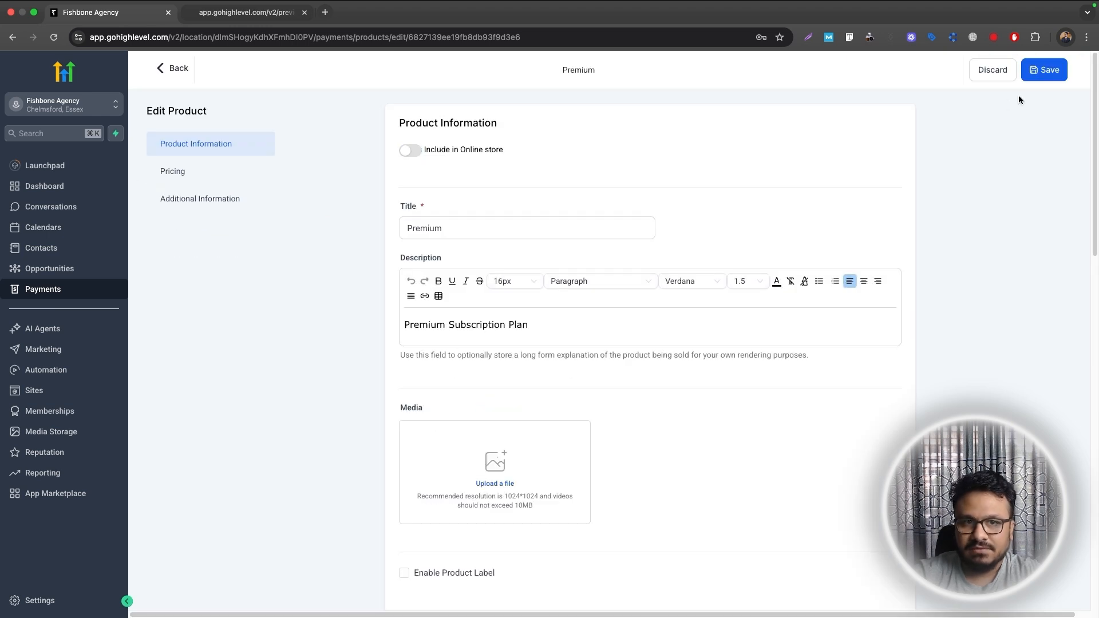
Step: Save the Premium product and open the product list of the SaaS Sales funnel's Home step
{"action": "left_click", "coordinate": [1033, 80]}
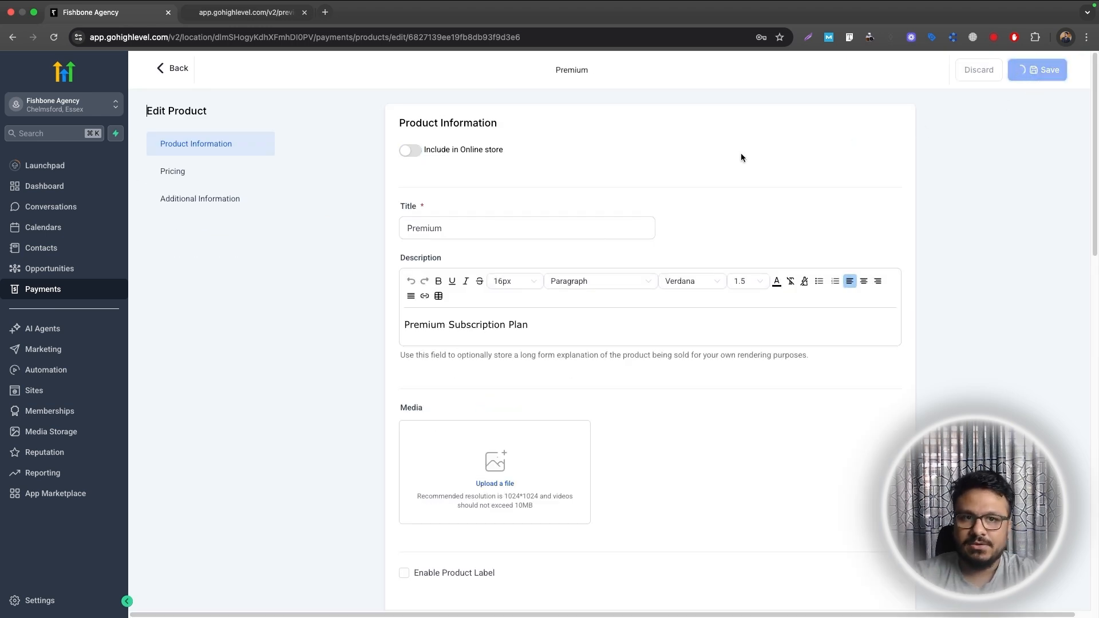
{"action": "left_click", "coordinate": [175, 68]}
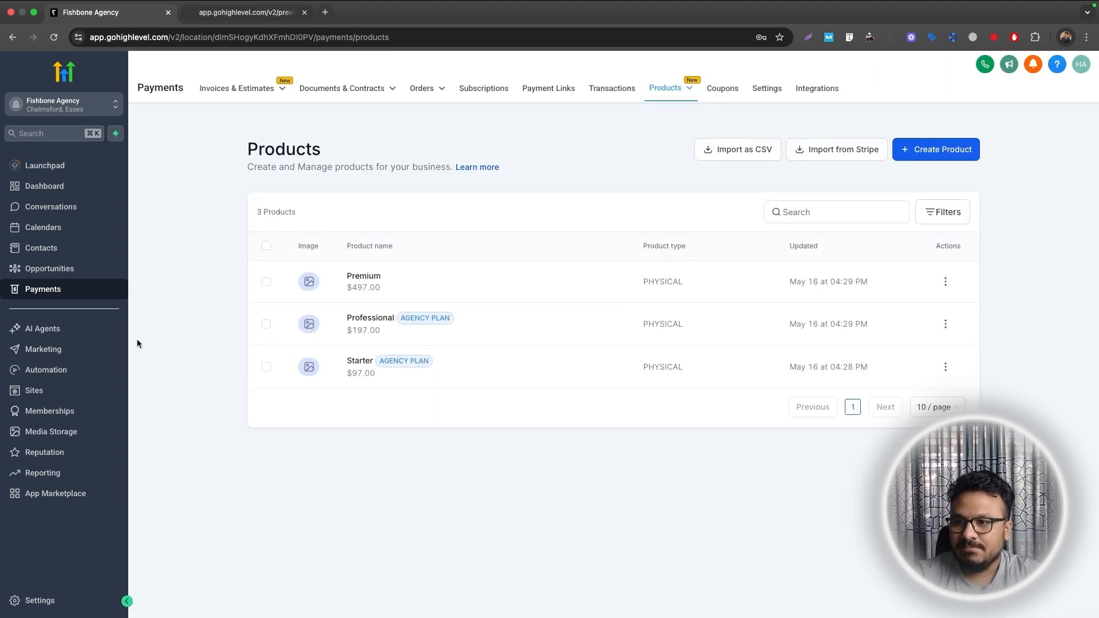
{"action": "left_click", "coordinate": [34, 390]}
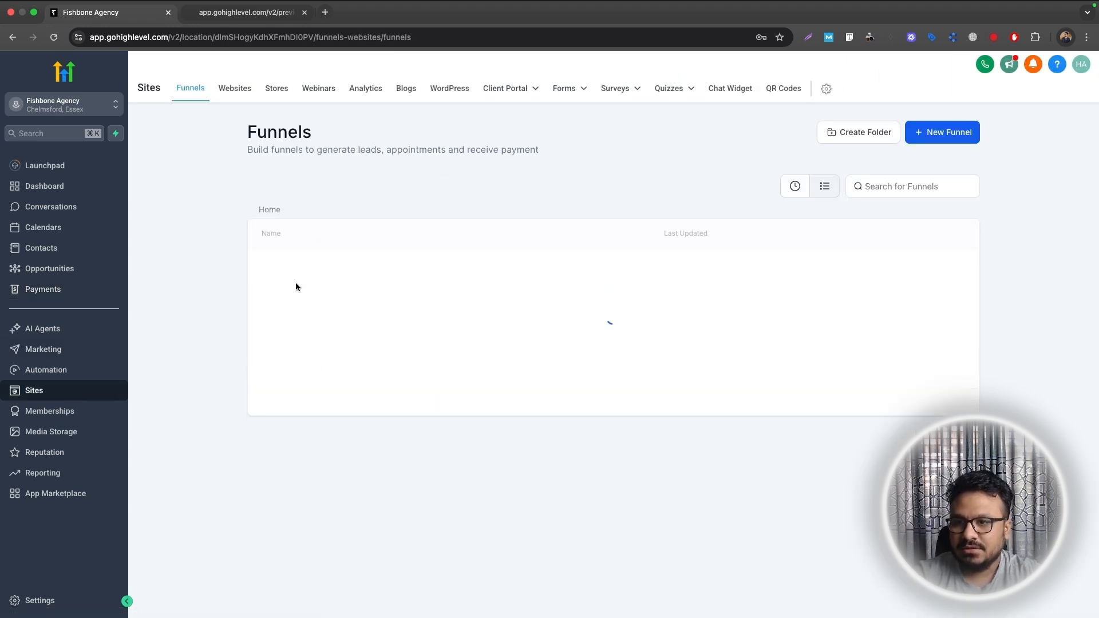
{"action": "left_click", "coordinate": [273, 306]}
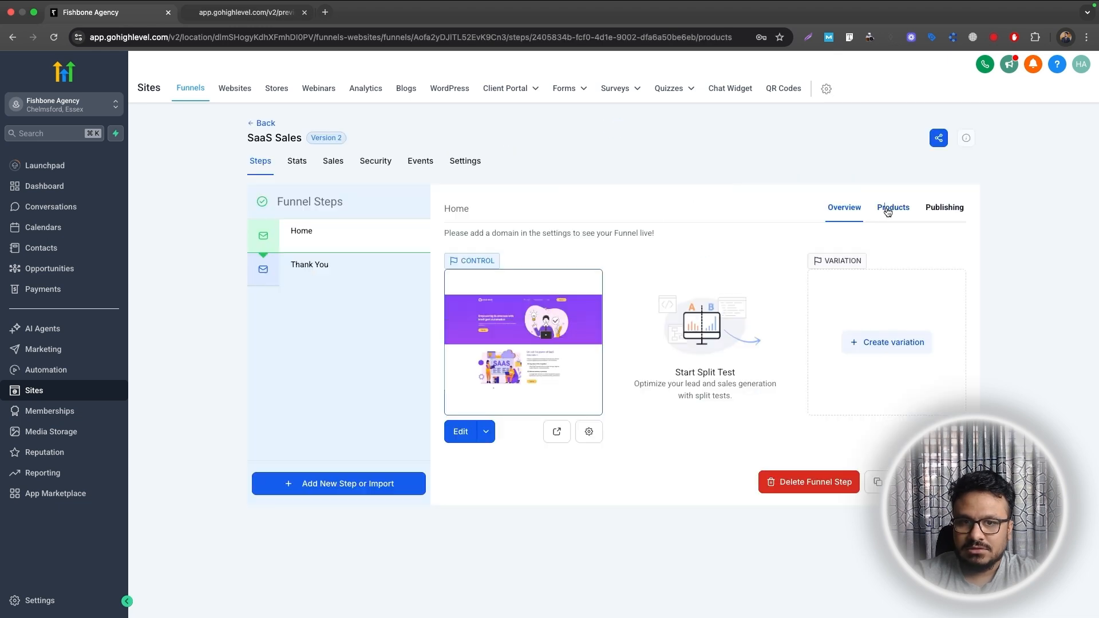
{"action": "left_click", "coordinate": [891, 209]}
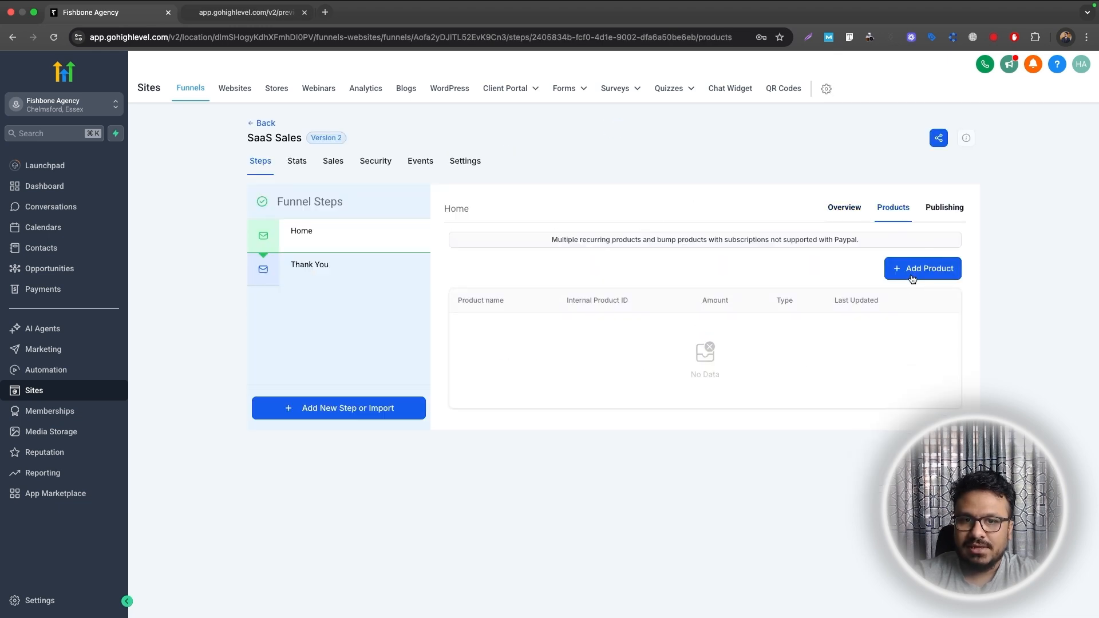
Step: Add the Starter product with its $97.00 monthly price to the funnel's Home step and save it
{"action": "left_click", "coordinate": [918, 269]}
{"action": "left_click", "coordinate": [523, 307]}
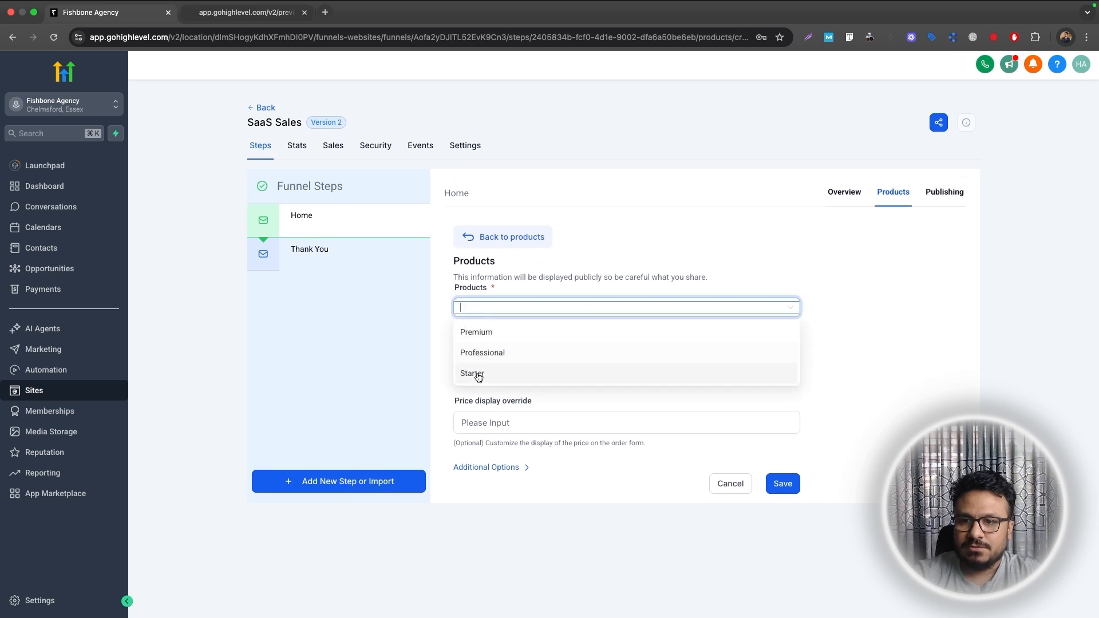
{"action": "left_click", "coordinate": [473, 375]}
{"action": "left_click", "coordinate": [584, 375]}
{"action": "left_click", "coordinate": [515, 398]}
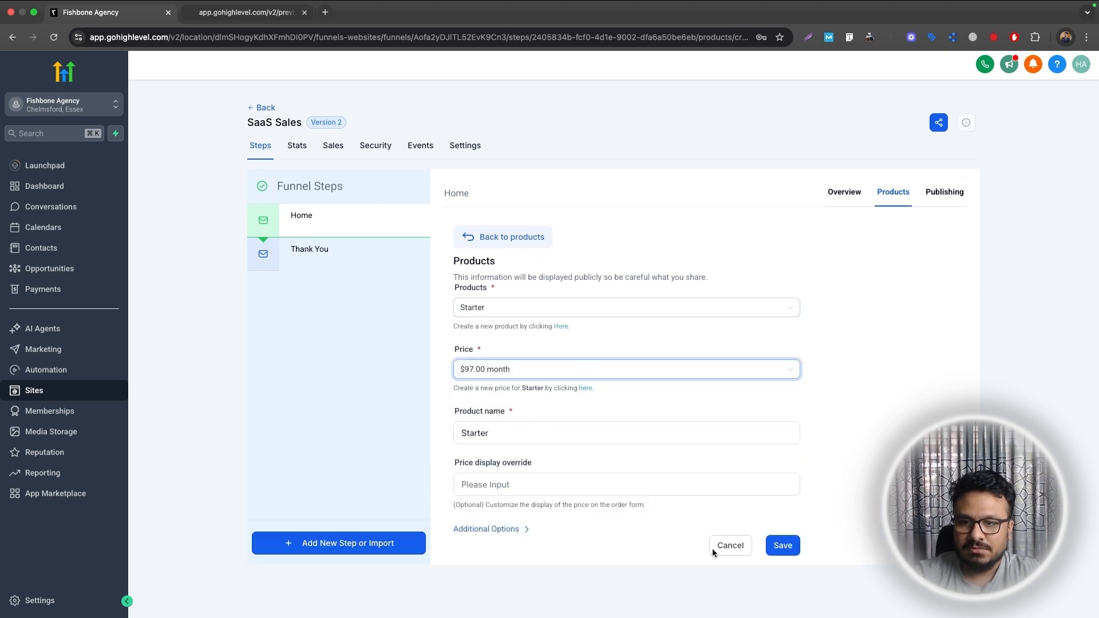
{"action": "left_click", "coordinate": [779, 547]}
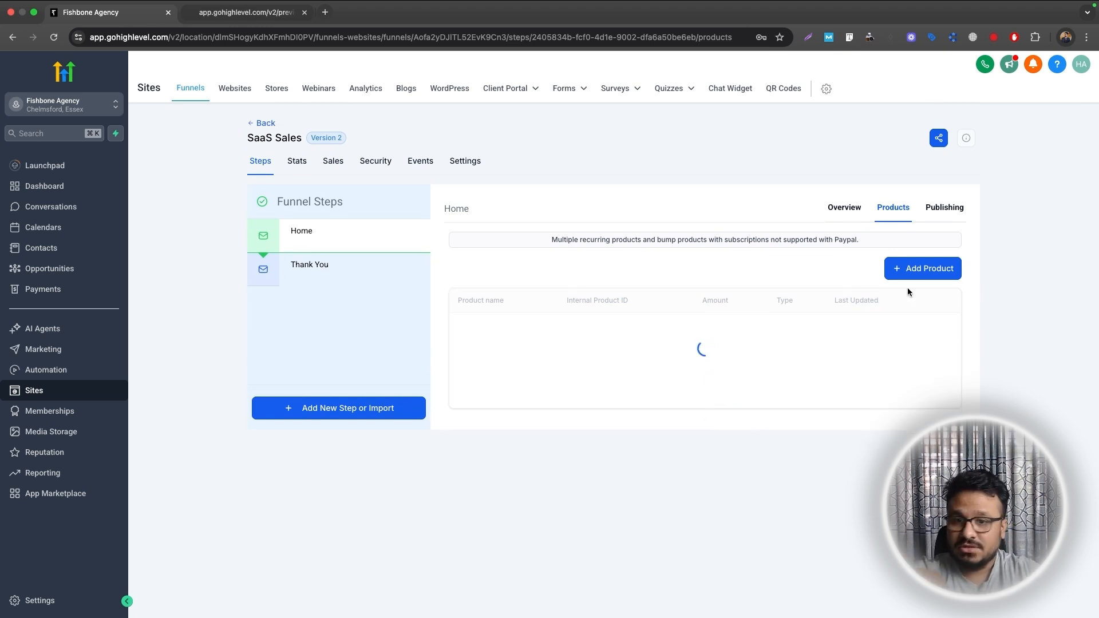
Step: Add the Professional product with its $197 recurring price to the Home step and save it
{"action": "left_click", "coordinate": [938, 269]}
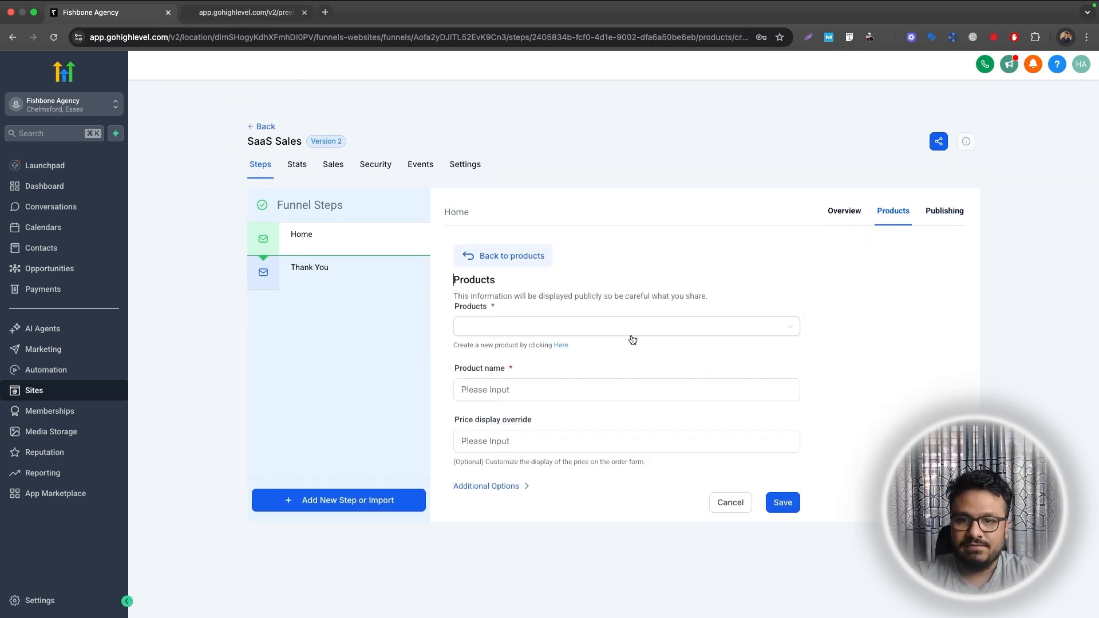
{"action": "left_click", "coordinate": [549, 307]}
{"action": "left_click", "coordinate": [483, 352]}
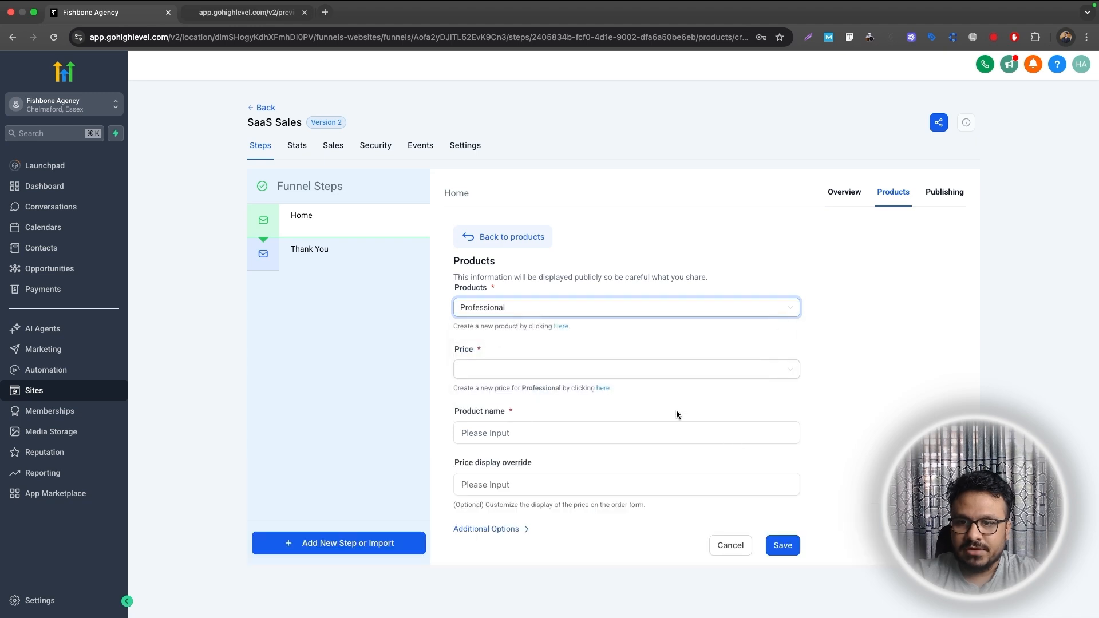
{"action": "left_click", "coordinate": [633, 369]}
{"action": "left_click", "coordinate": [630, 396]}
{"action": "left_click", "coordinate": [783, 543]}
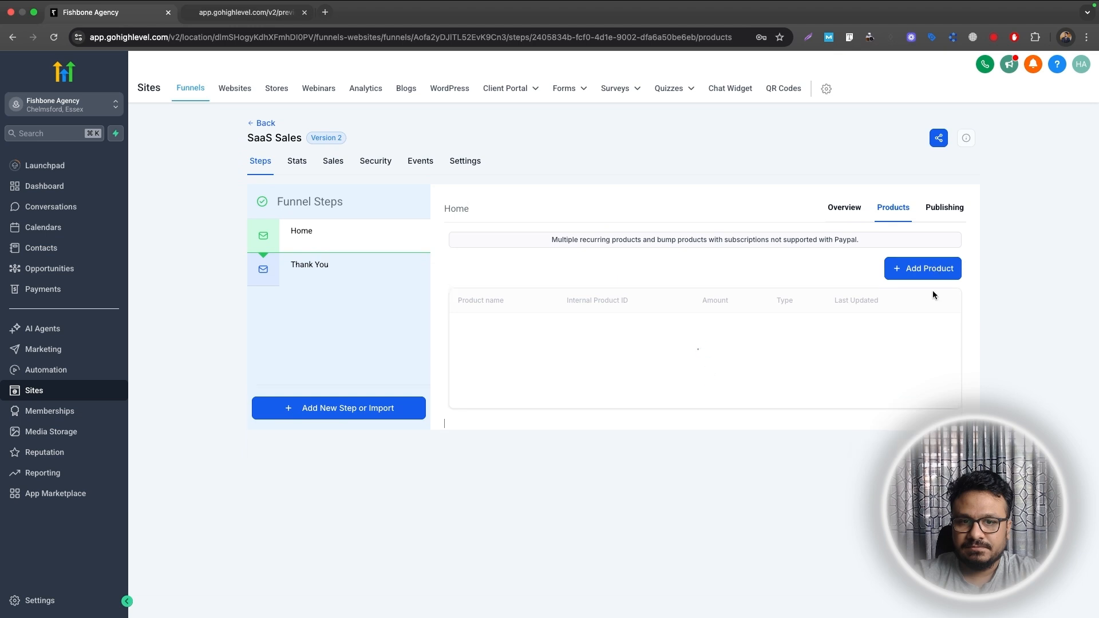
Step: Add the Premium product with its $497 recurring price to the Home step and save it
{"action": "left_click", "coordinate": [933, 268]}
{"action": "left_click", "coordinate": [535, 309]}
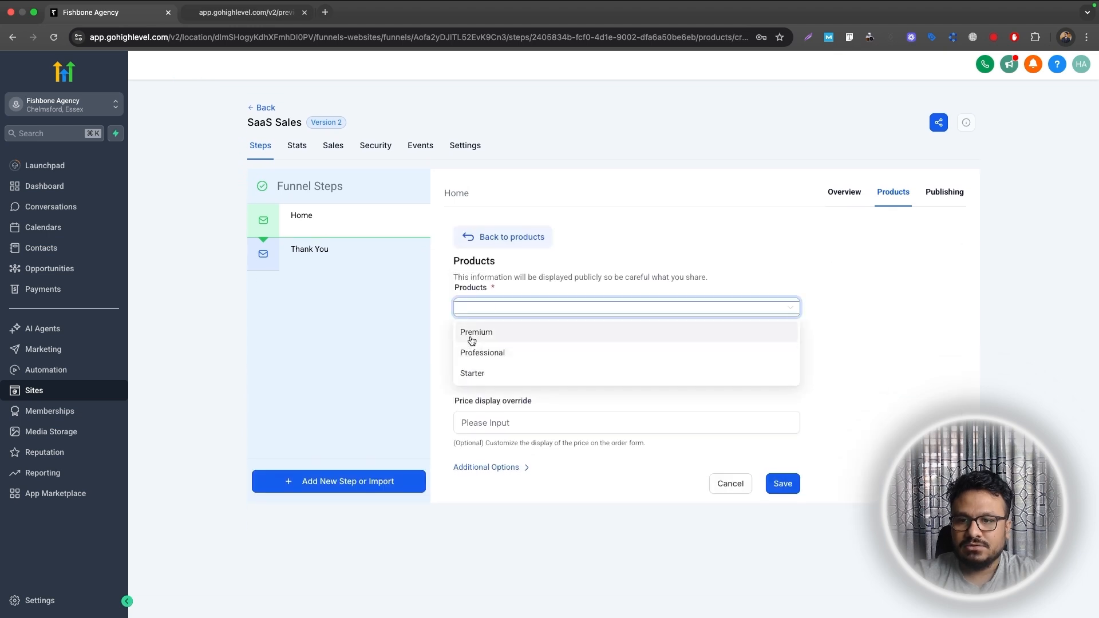
{"action": "left_click", "coordinate": [481, 332]}
{"action": "left_click", "coordinate": [515, 369]}
{"action": "left_click", "coordinate": [507, 393]}
{"action": "left_click", "coordinate": [774, 543]}
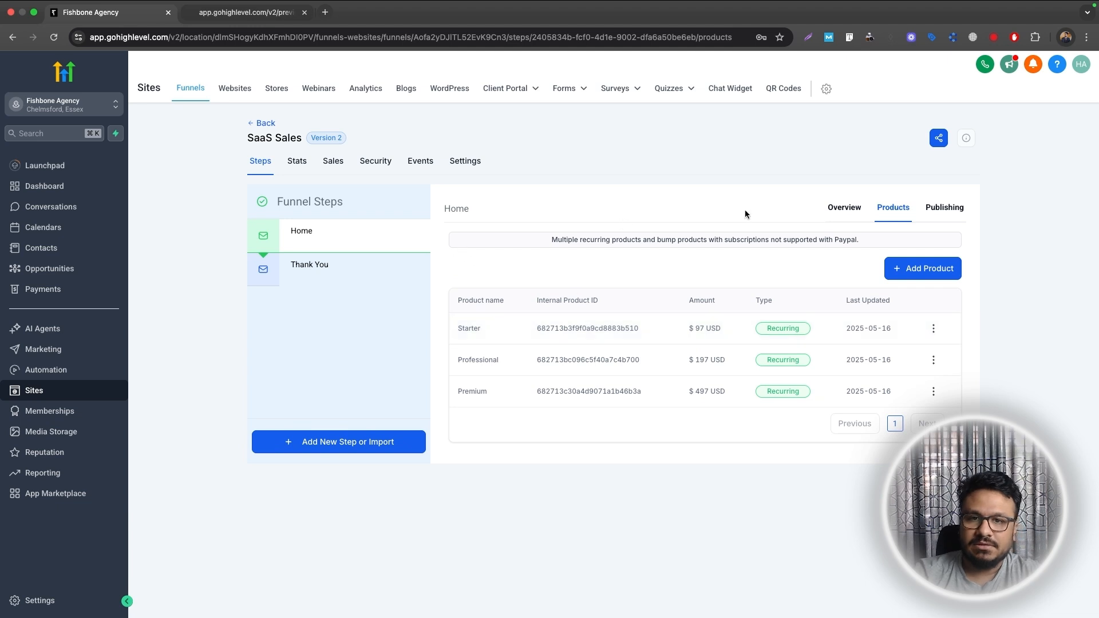
Step: Open a fresh Home page preview and submit its sign-up form with company Awesome Agency and the contact's full name, email and phone number
{"action": "left_click", "coordinate": [840, 212]}
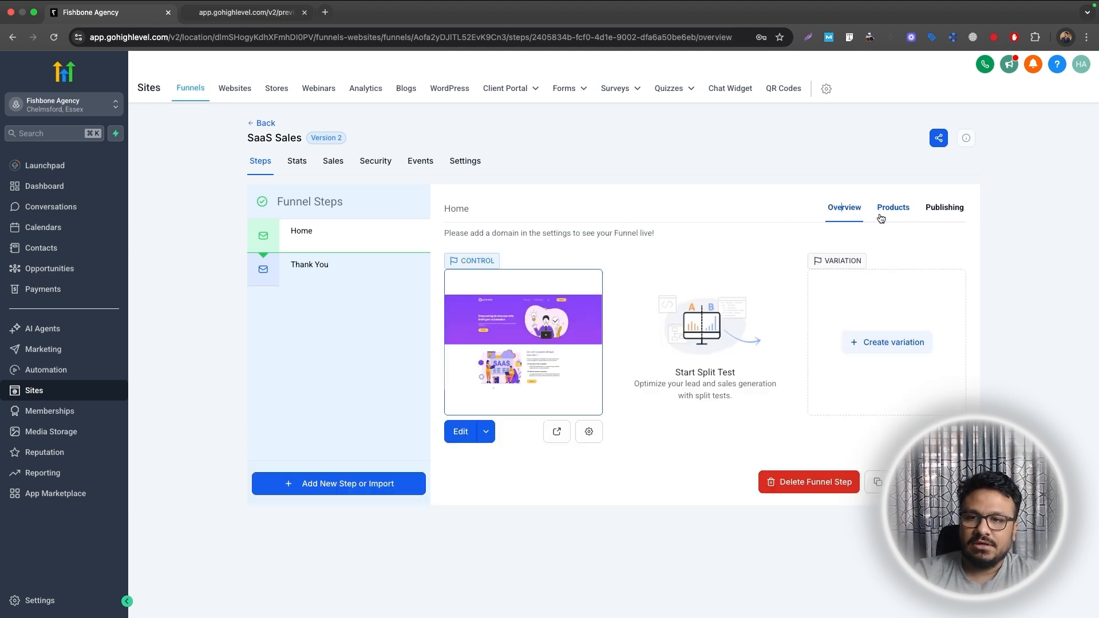
{"action": "left_click", "coordinate": [564, 438]}
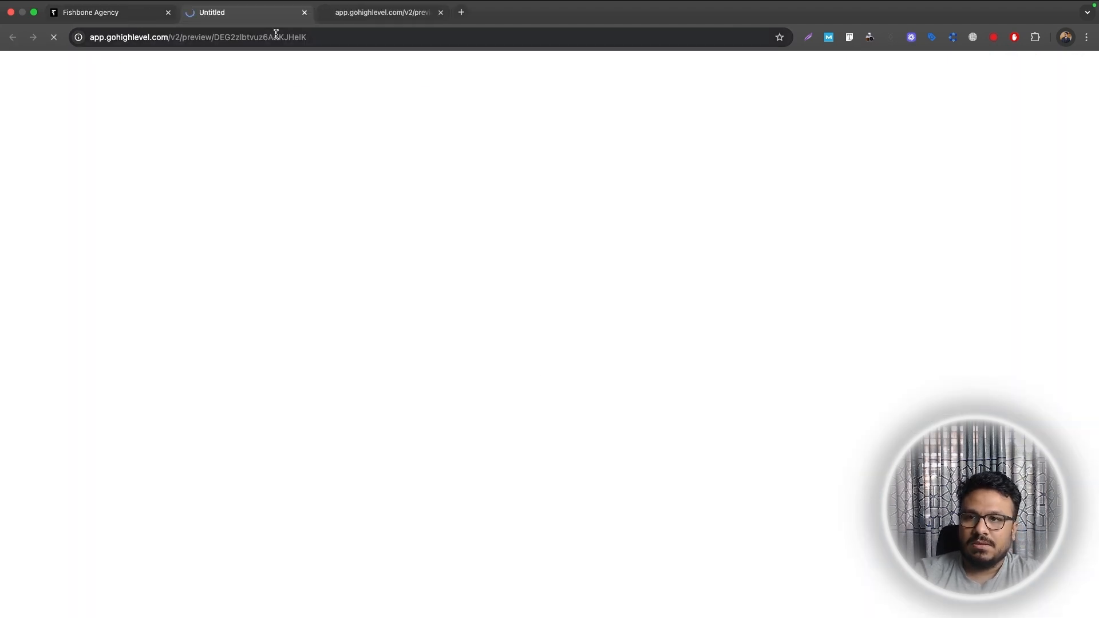
{"action": "middle_click", "coordinate": [365, 17]}
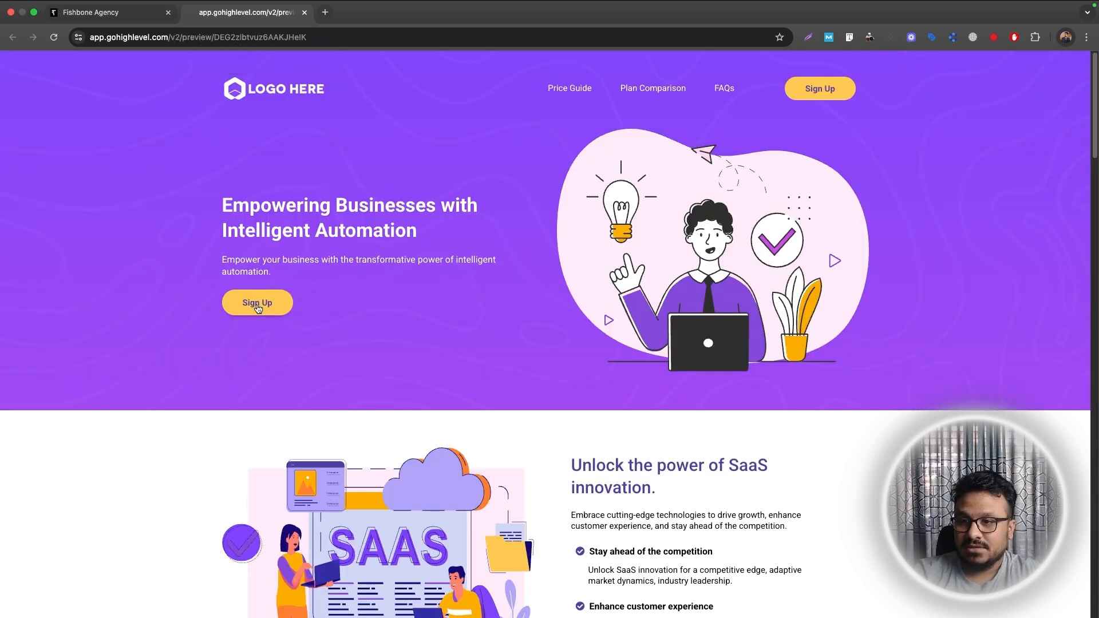
{"action": "left_click", "coordinate": [254, 308]}
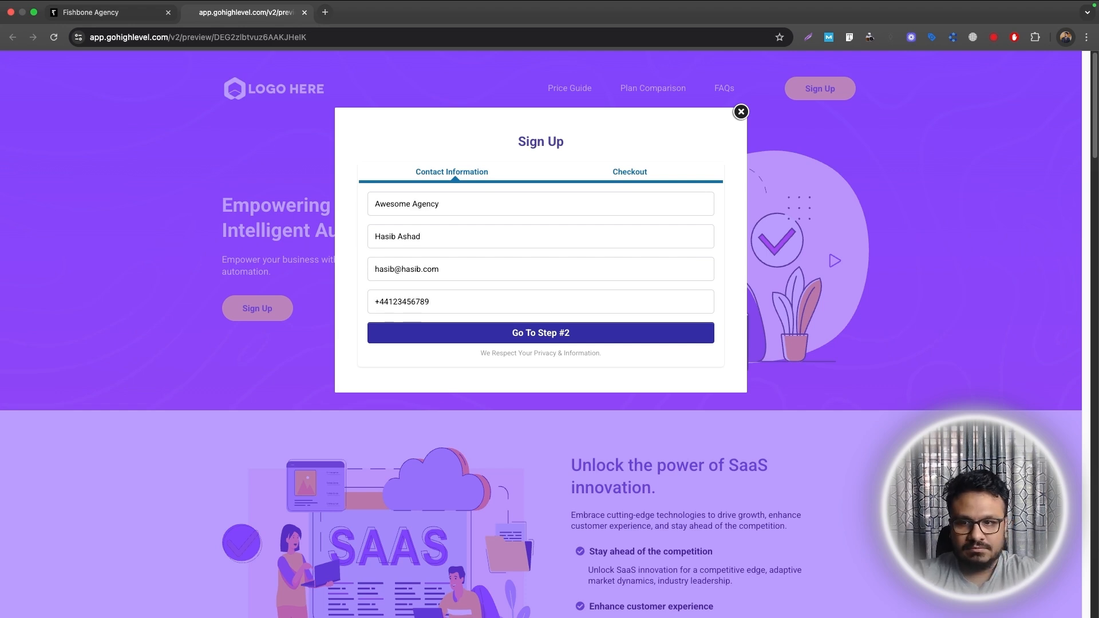
{"action": "key", "text": "Return"}
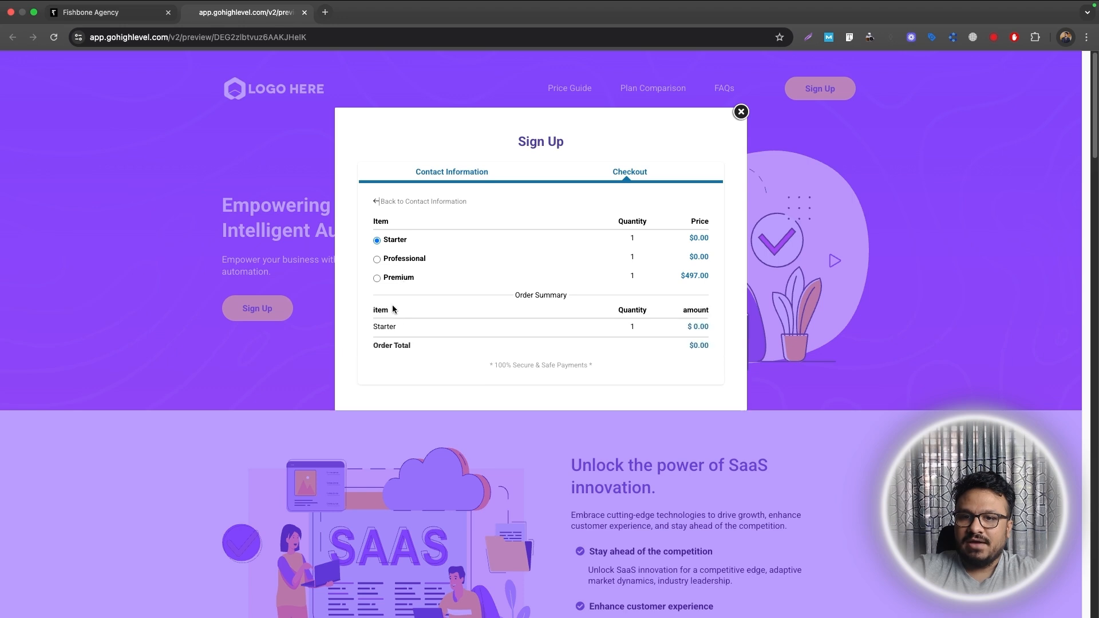
Step: Compare the prices and order totals of the Starter, Professional and Premium plans at checkout, and return to the contact information
{"action": "left_click", "coordinate": [386, 258]}
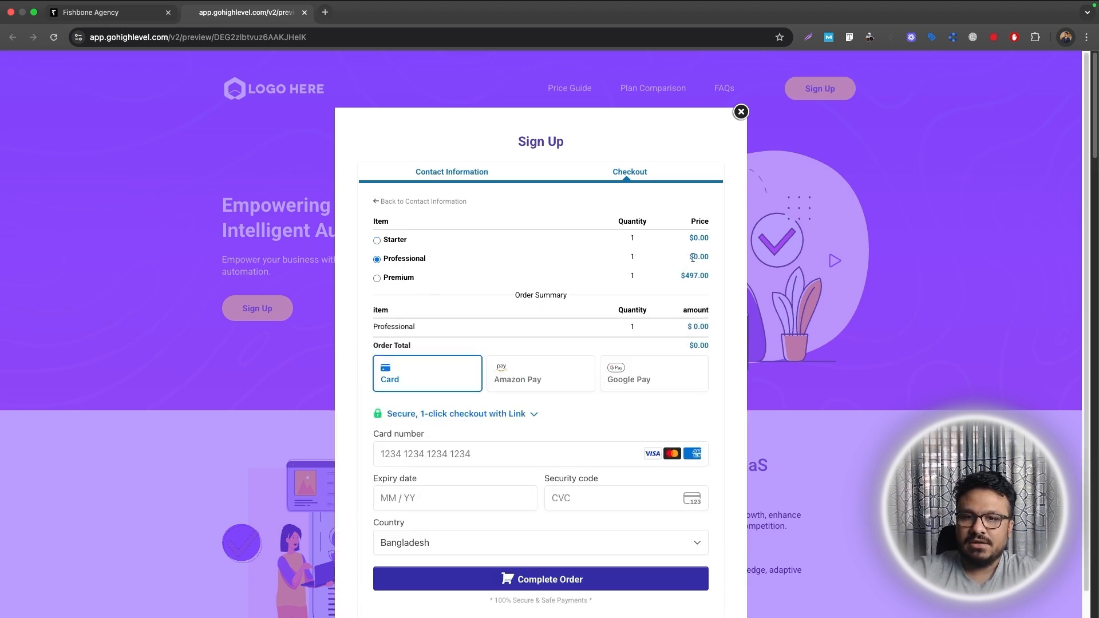
{"action": "left_click", "coordinate": [377, 241]}
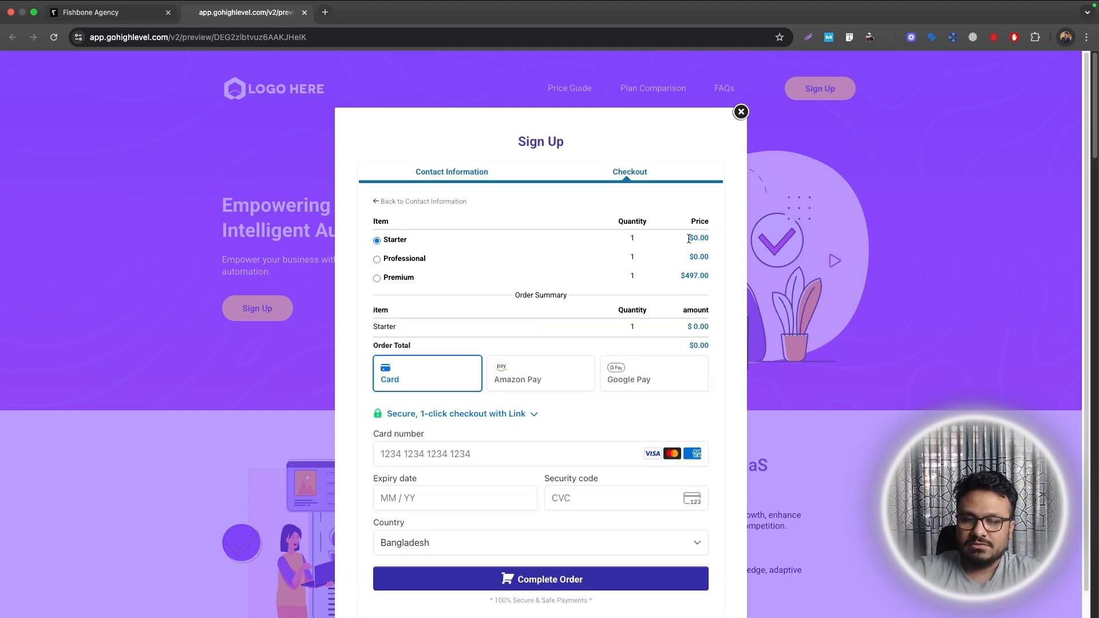
{"action": "left_click", "coordinate": [377, 279]}
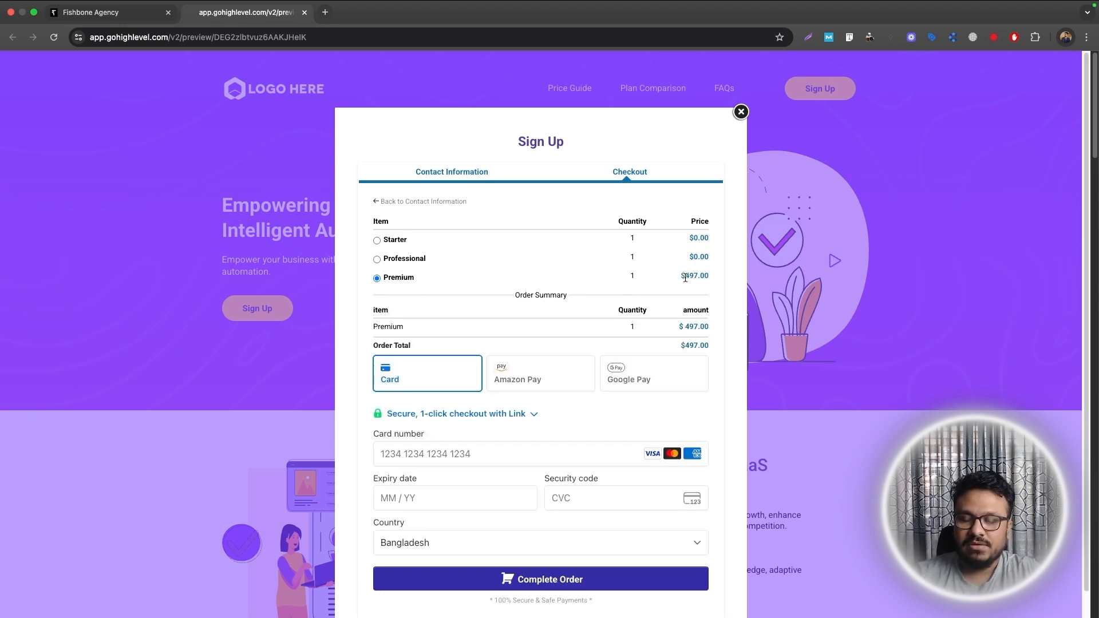
{"action": "left_click", "coordinate": [377, 261]}
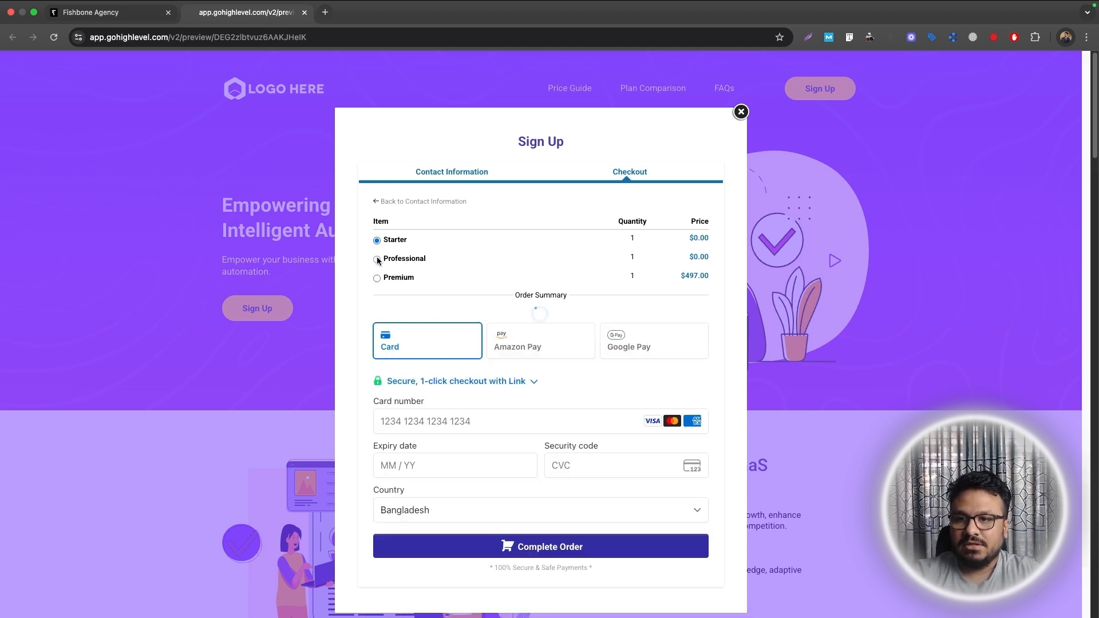
{"action": "left_click", "coordinate": [376, 241]}
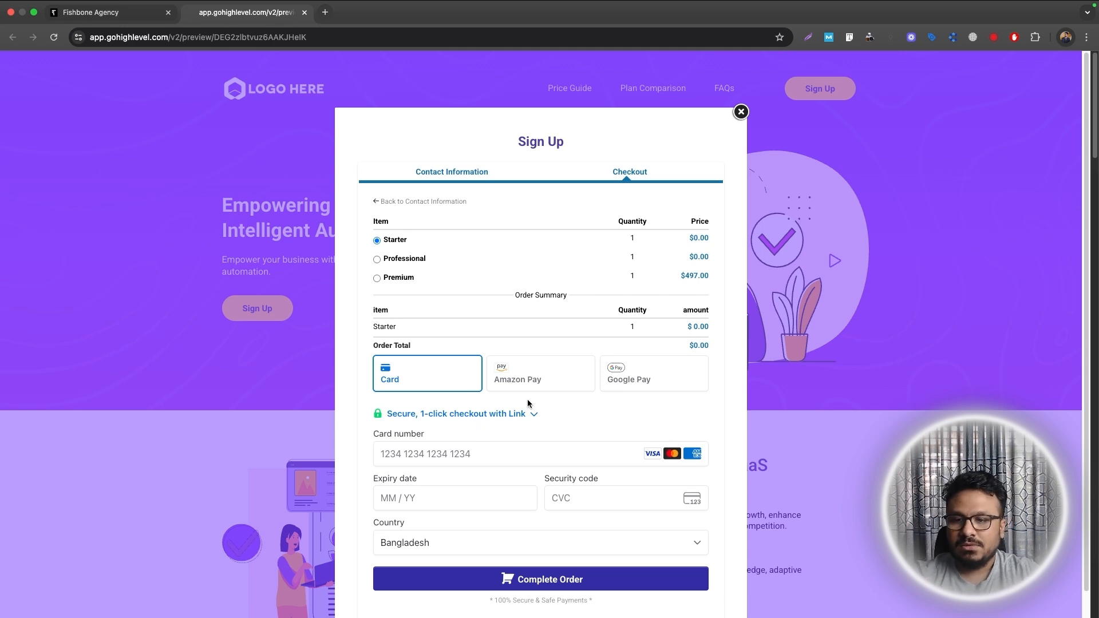
{"action": "scroll", "coordinate": [444, 448], "scroll_direction": "down", "scroll_amount": 1}
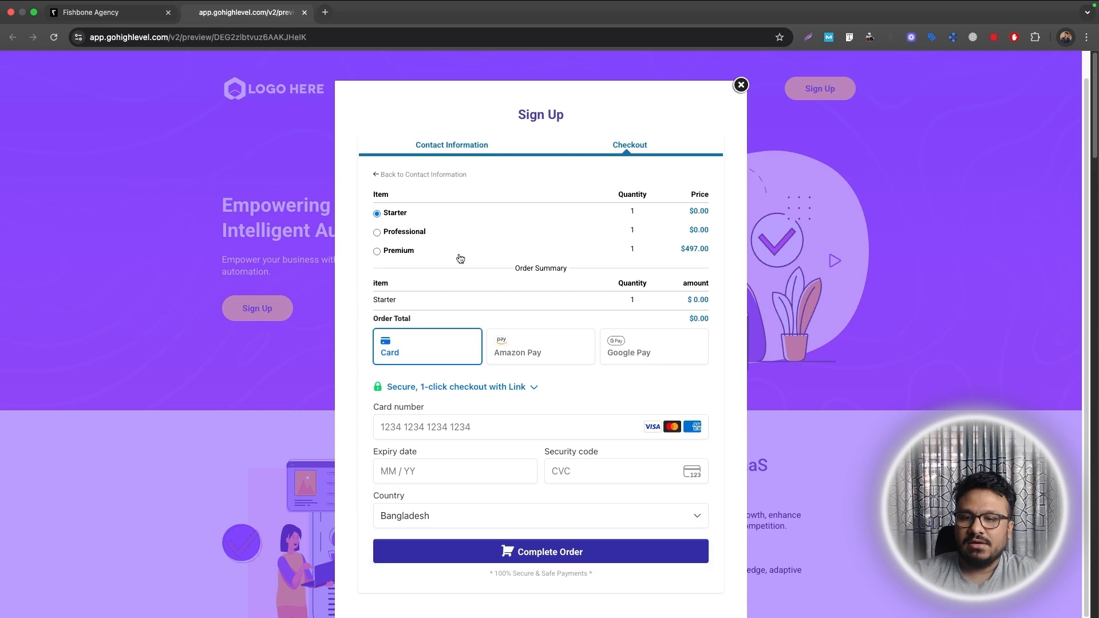
{"action": "left_click", "coordinate": [387, 174]}
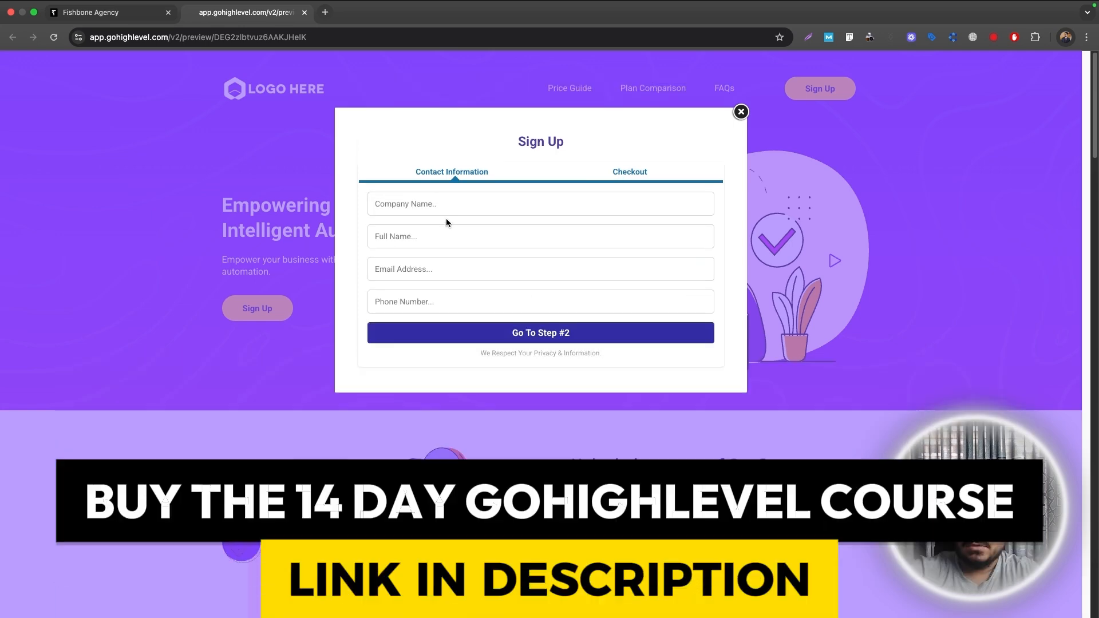